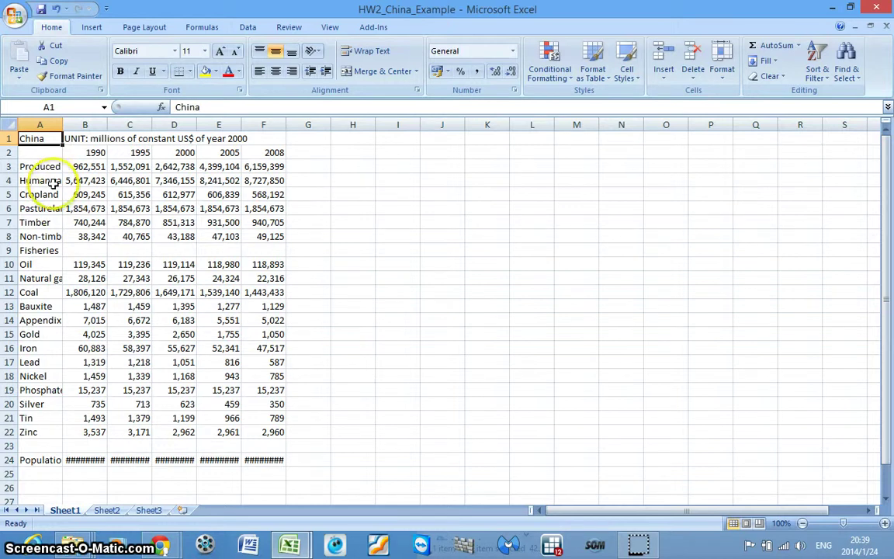
AutoFit the widths of columns A to F, then narrow them all to one uniform width.
scroll(329, 167, down, 1)
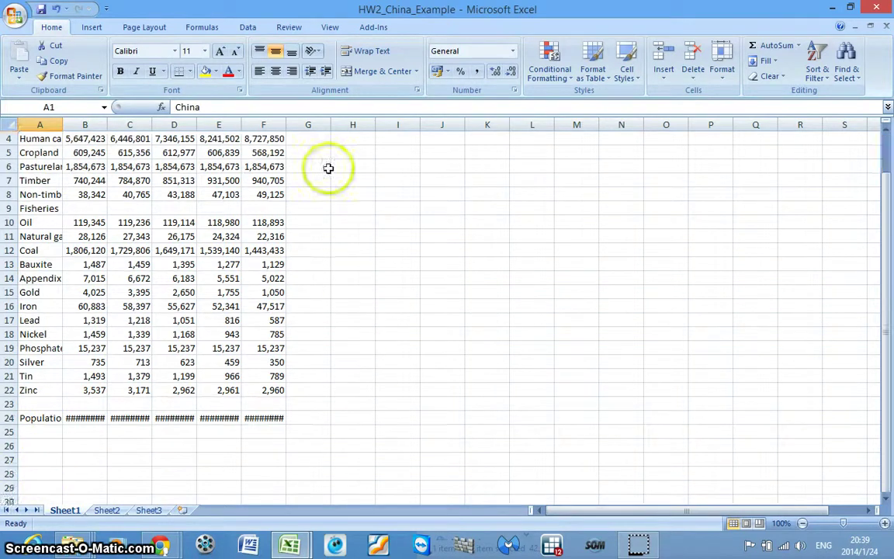
scroll(295, 152, up, 1)
drag(35, 125, 264, 125)
click(722, 64)
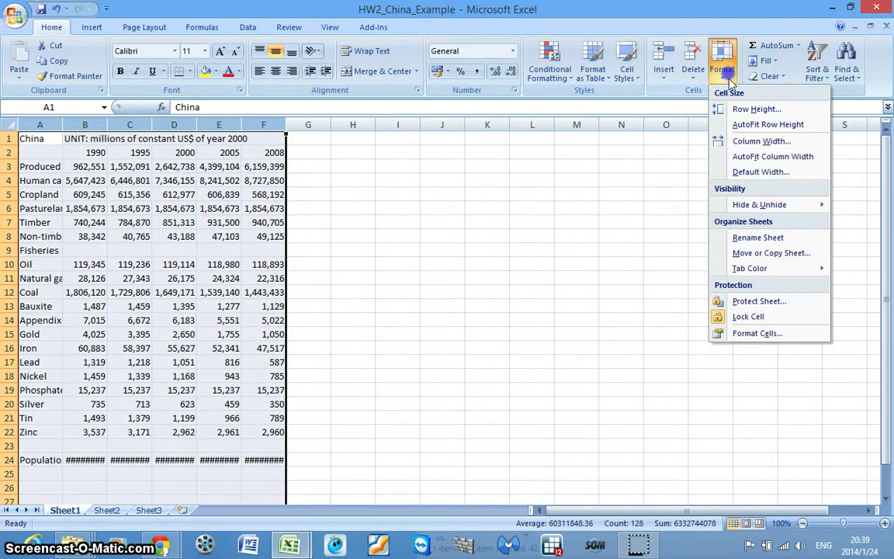
click(773, 157)
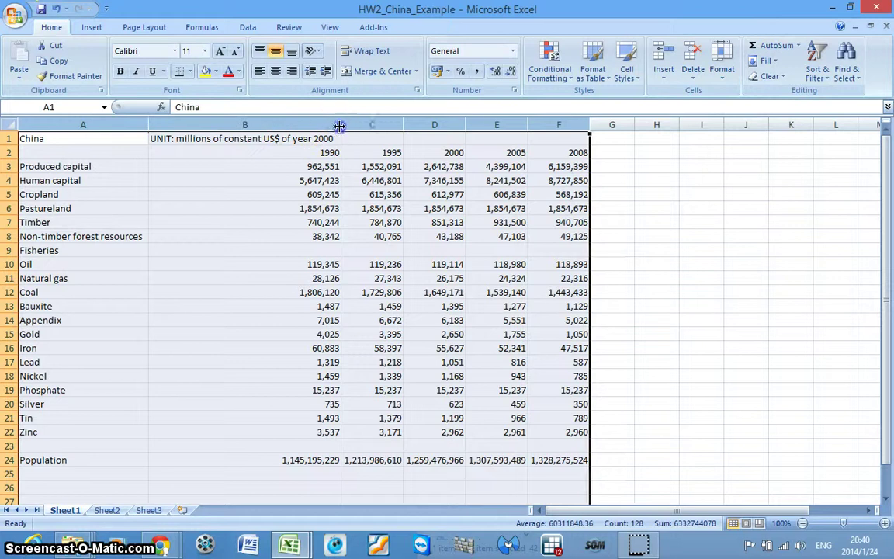
drag(339, 126, 247, 136)
click(224, 251)
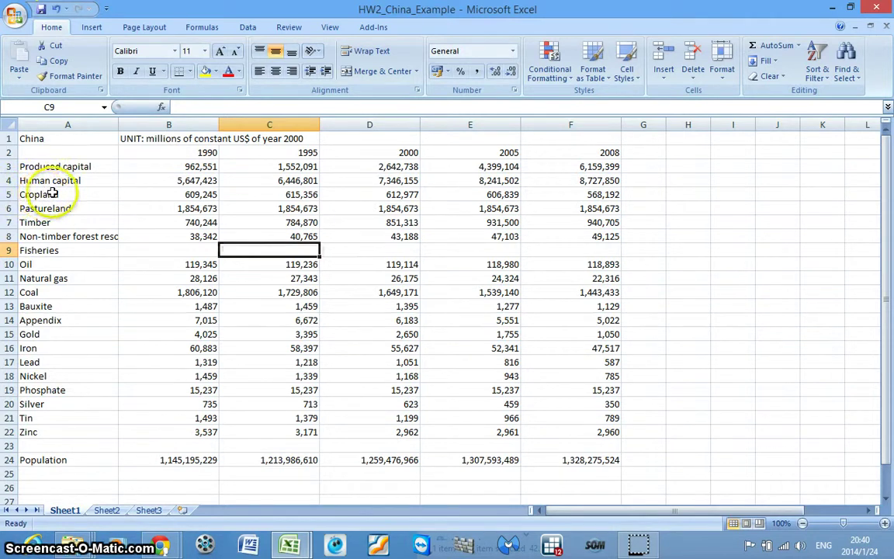
Insert a new row above the Cropland row and label it "natural capital" in A5.
drag(42, 194, 28, 432)
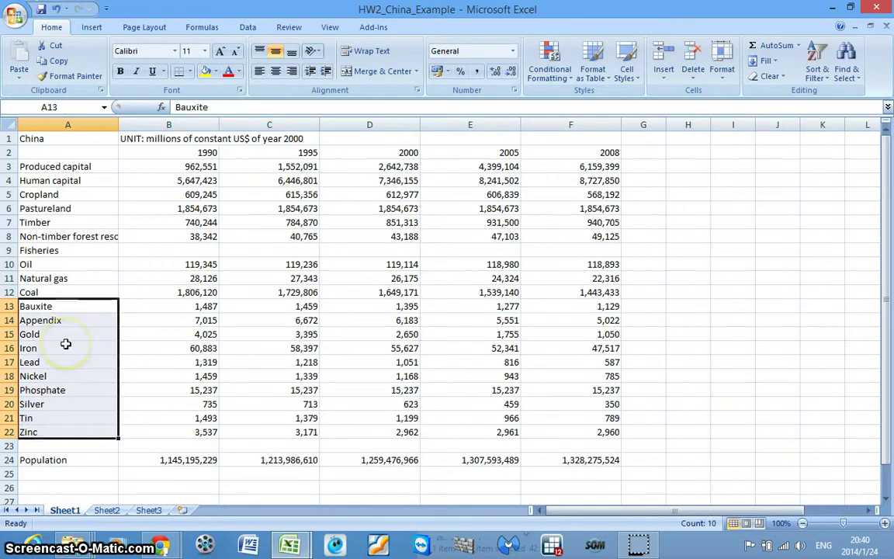
click(9, 194)
right_click(37, 199)
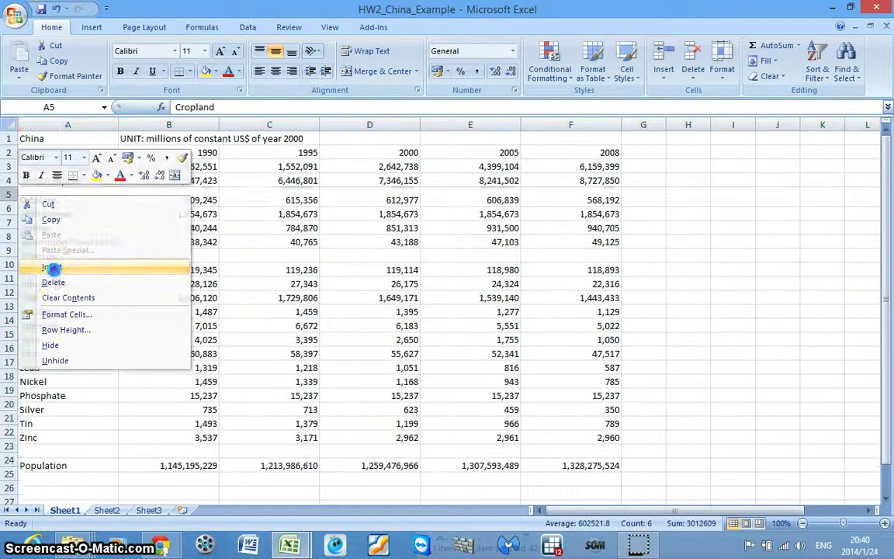
click(52, 266)
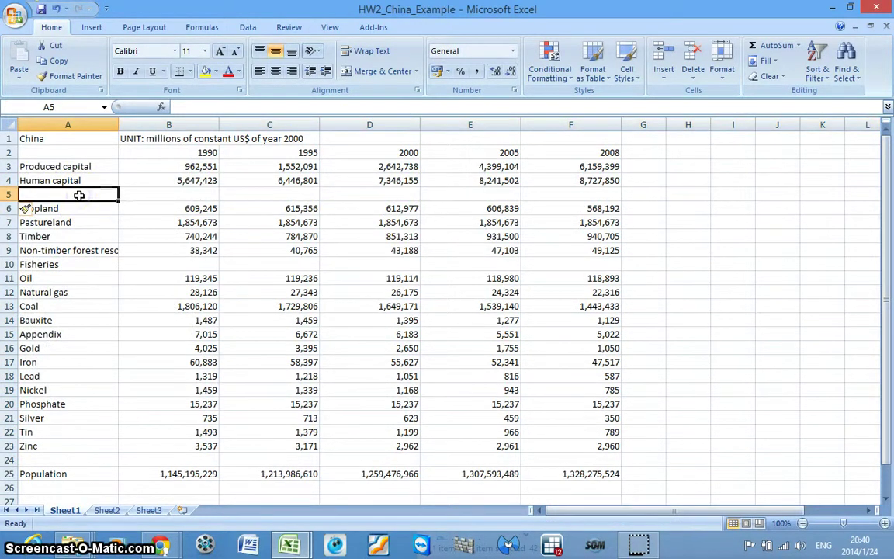
text(natural capital)
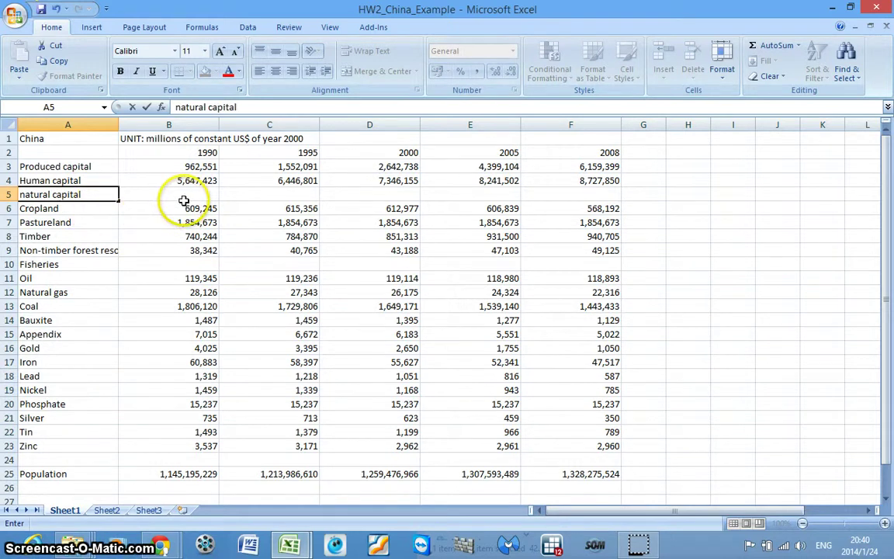
click(220, 197)
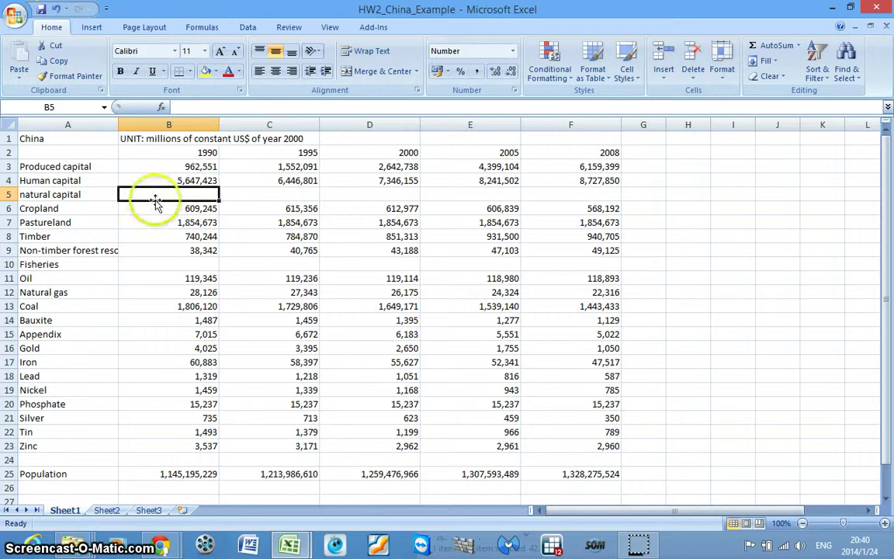
Calculate the 1990 natural capital in B5 by summing B6:B23, from Cropland through Zinc.
drag(85, 206, 54, 440)
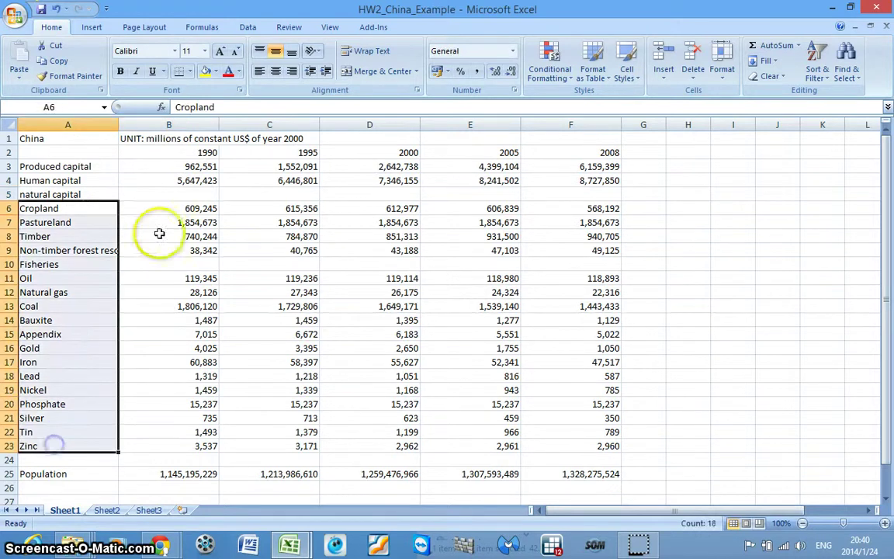
click(221, 194)
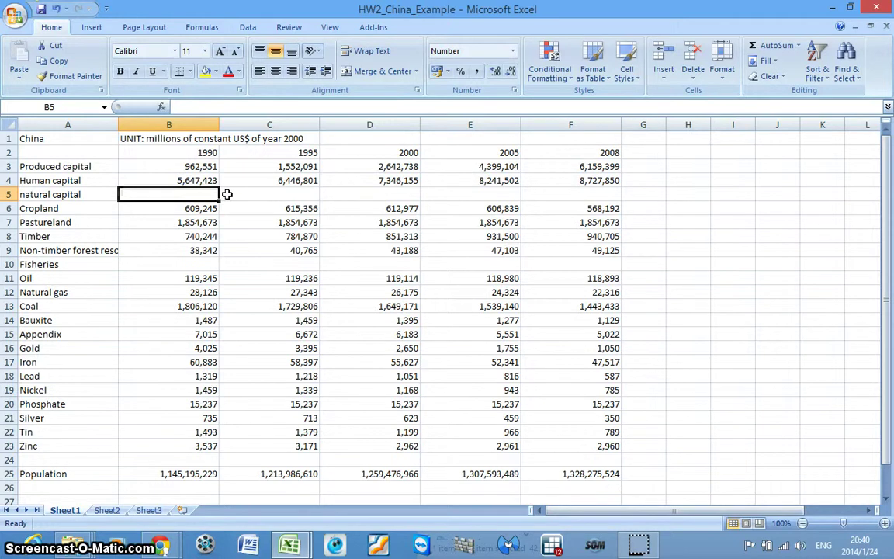
text(=sum)
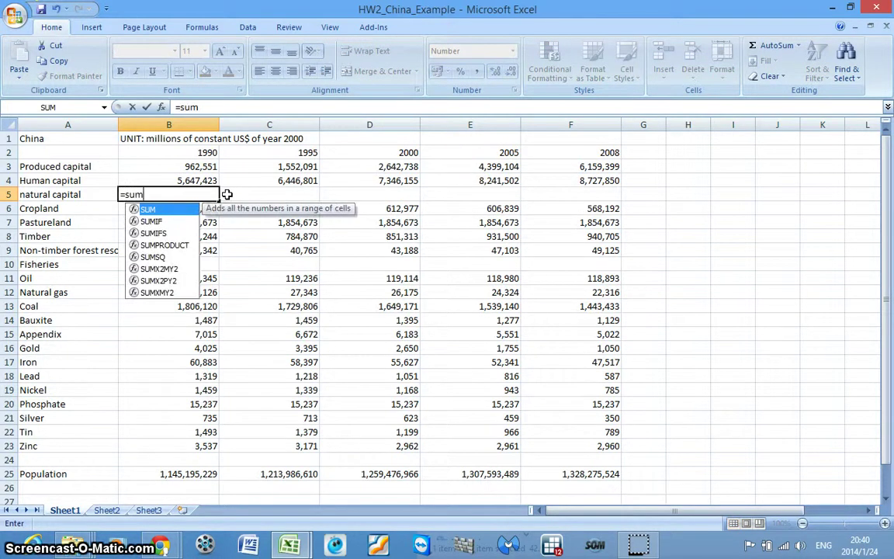
text(()
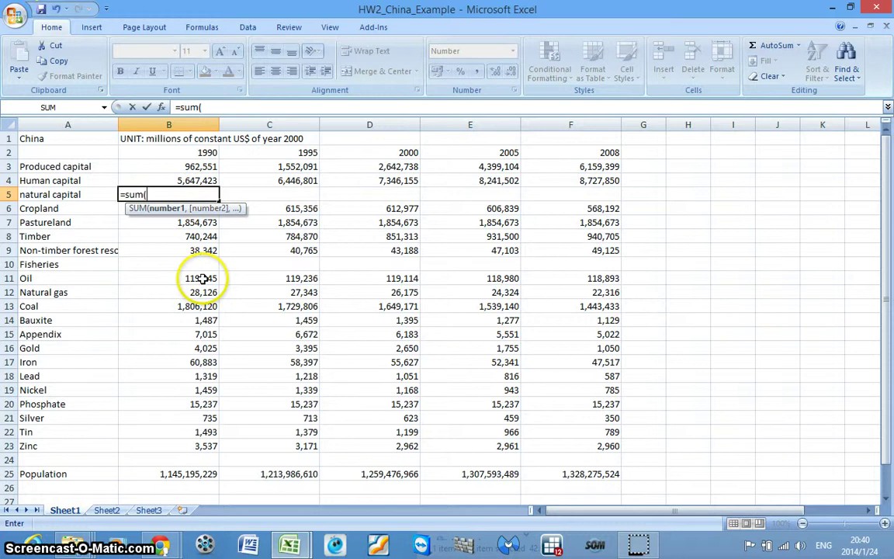
drag(172, 443, 202, 208)
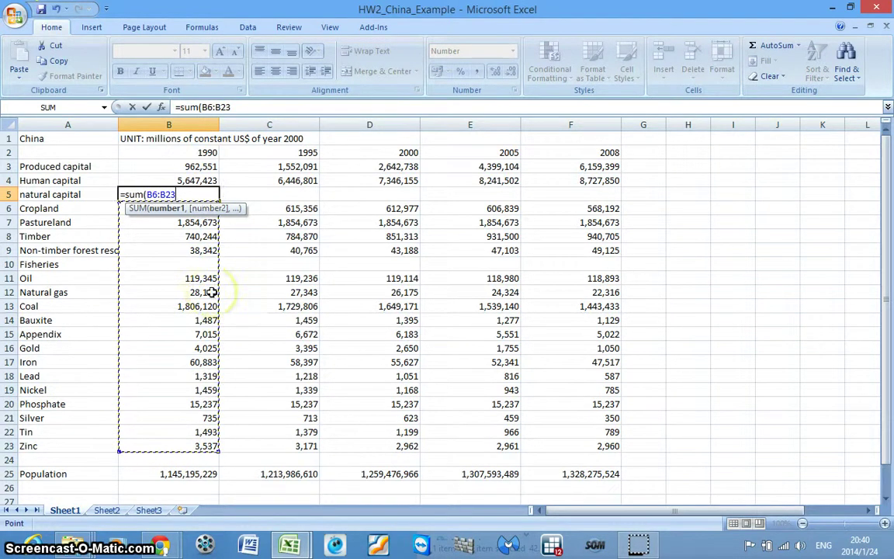
key(Return)
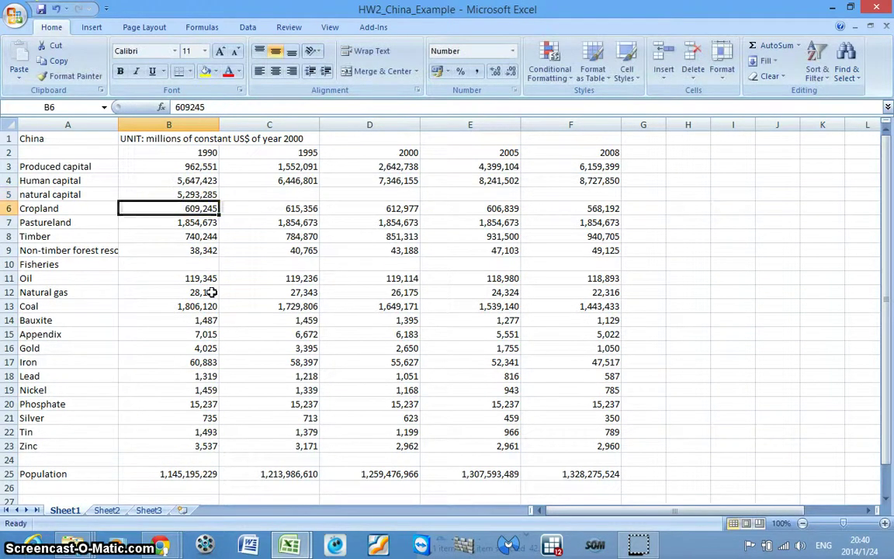
Calculate the 1995 natural capital in C5 with a SUM of C6:C23.
click(268, 193)
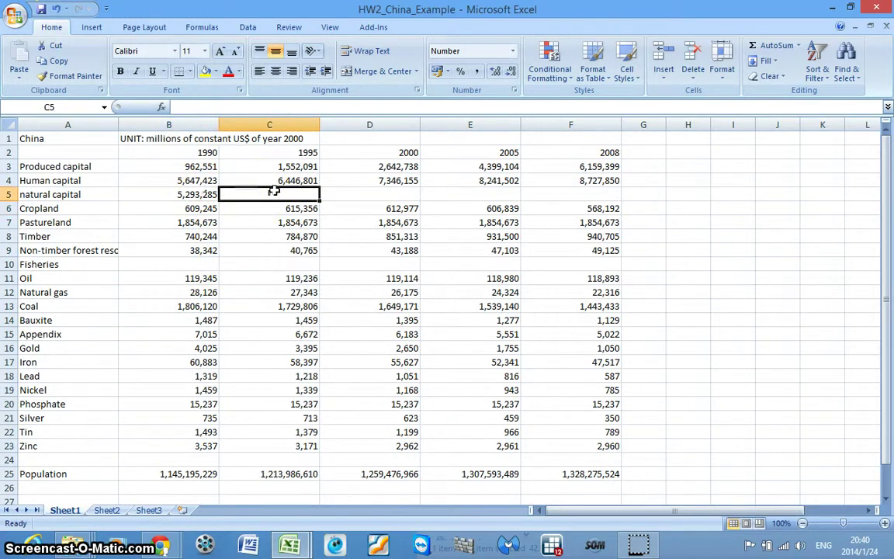
text(=sum()
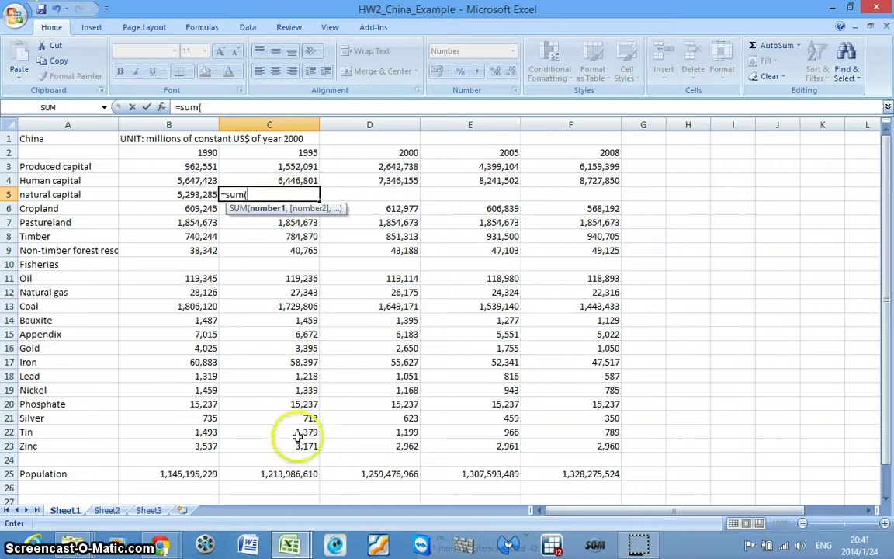
drag(295, 443, 297, 209)
key(Return)
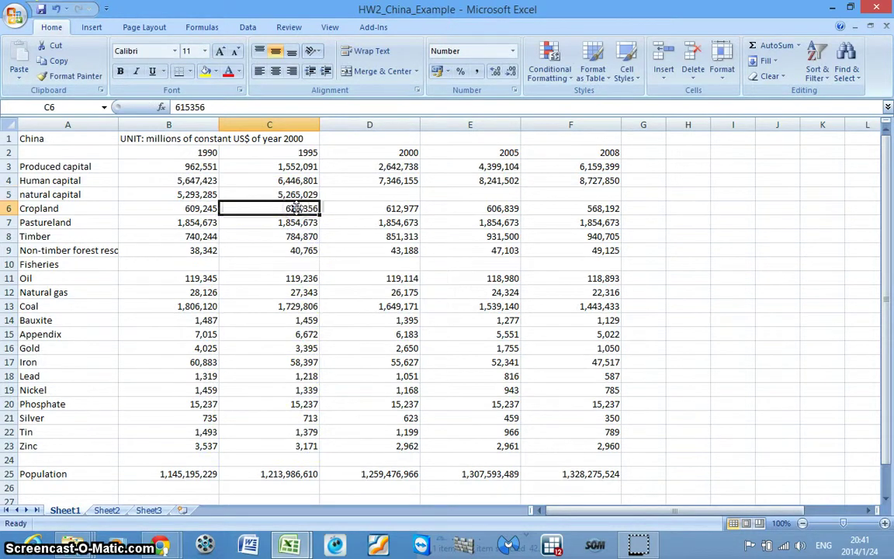
Fill the natural capital formula from C5 across to F5 for the years 2000, 2005 and 2008.
click(309, 192)
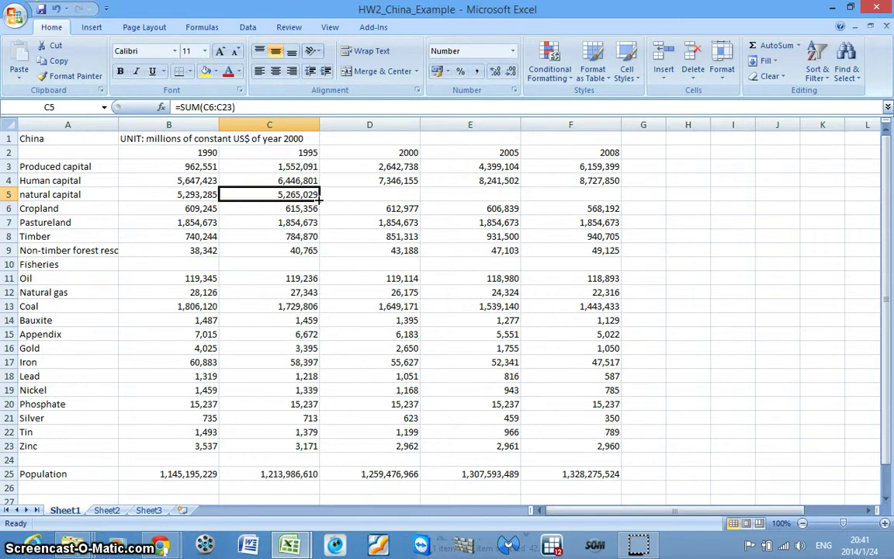
drag(319, 199, 336, 199)
drag(394, 205, 609, 198)
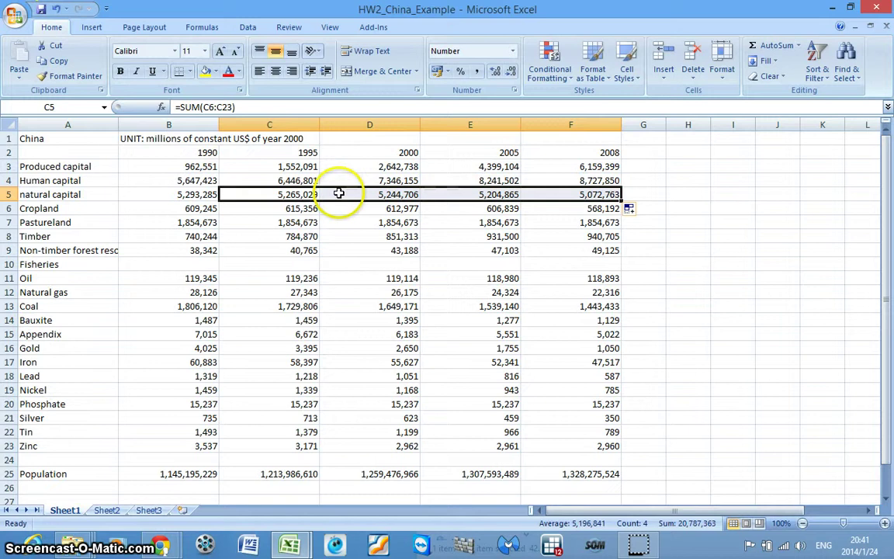
Check the ranges referenced by the natural capital SUM formulas in C5, D5 and E5.
click(301, 196)
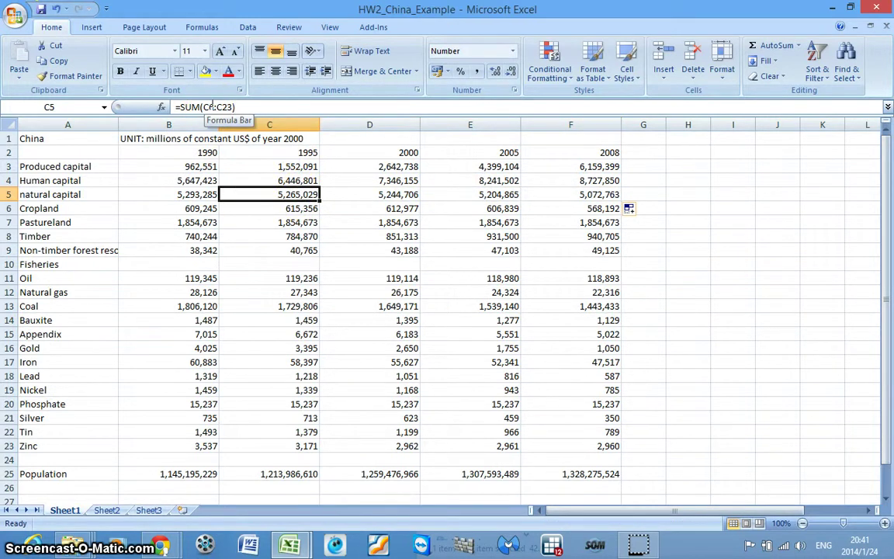
click(363, 195)
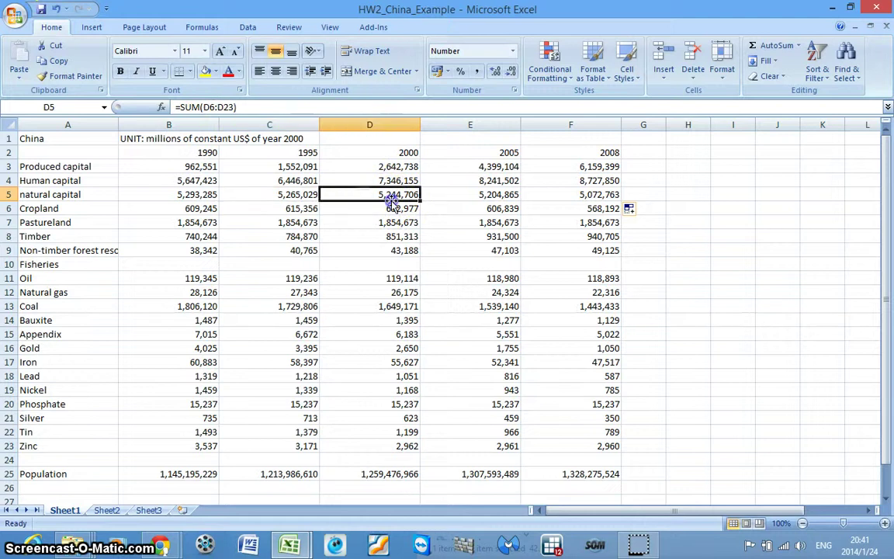
click(249, 107)
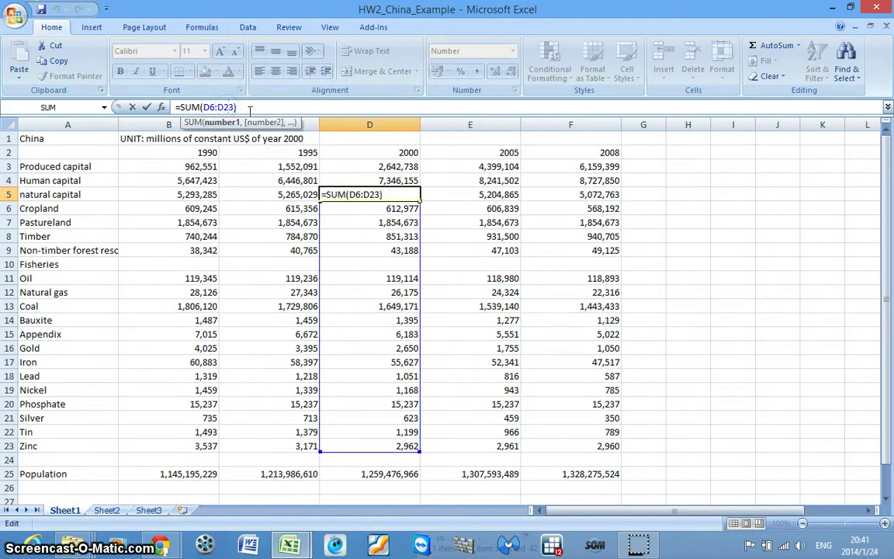
click(330, 139)
key(Return)
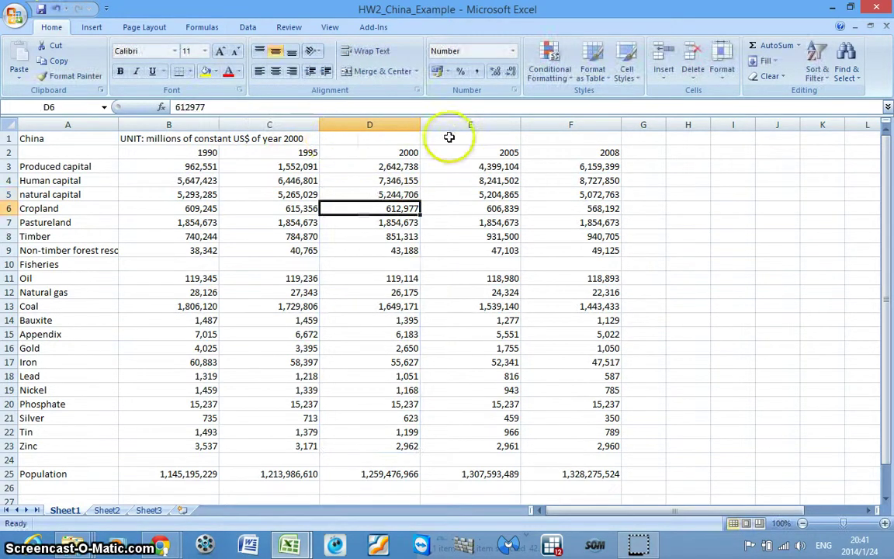
click(505, 194)
click(207, 108)
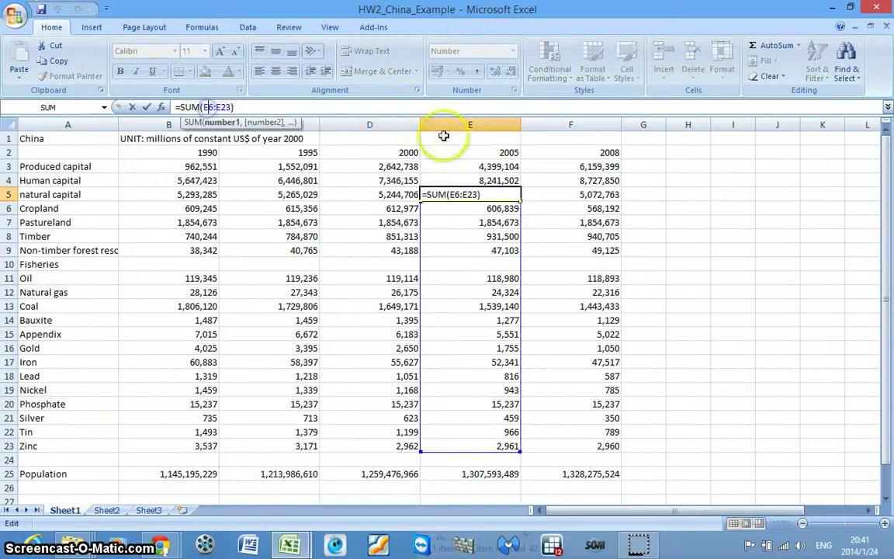
key(Return)
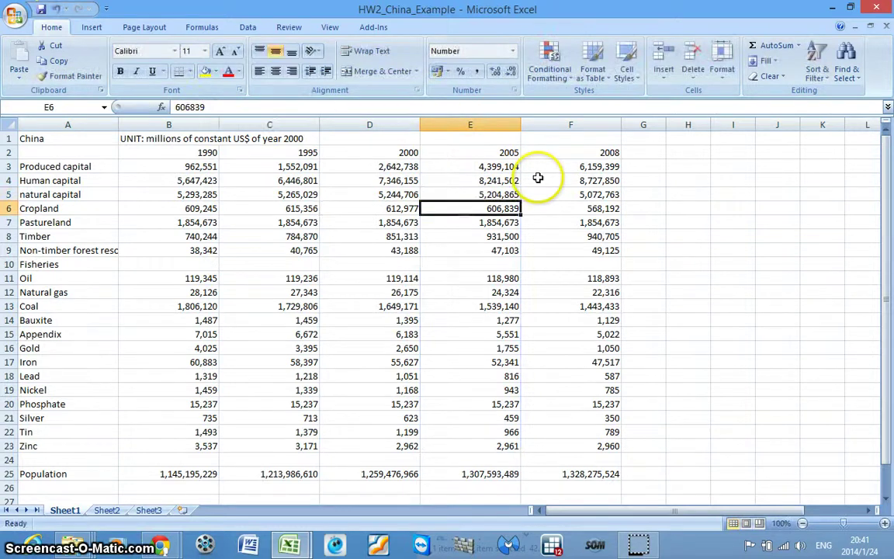
Insert a new row above the Cropland row and label it "Inclusive wealth index" in A6.
click(11, 209)
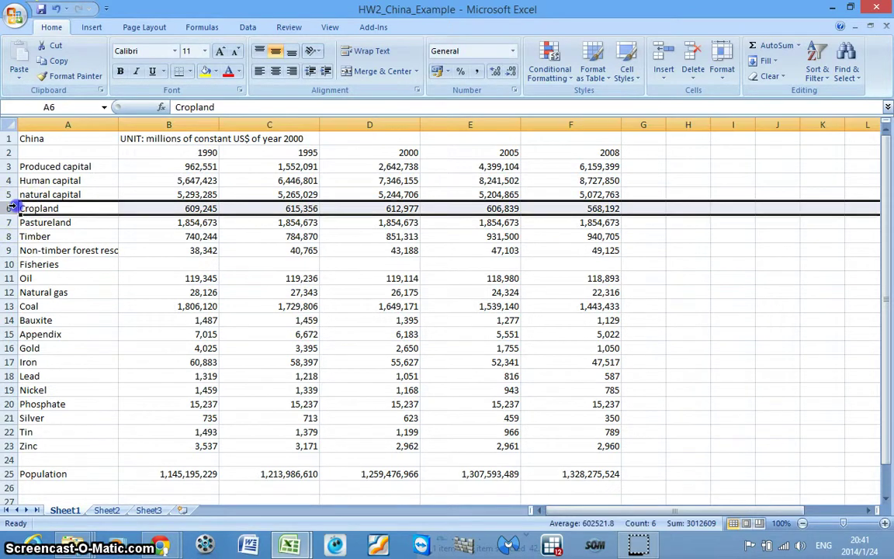
right_click(11, 208)
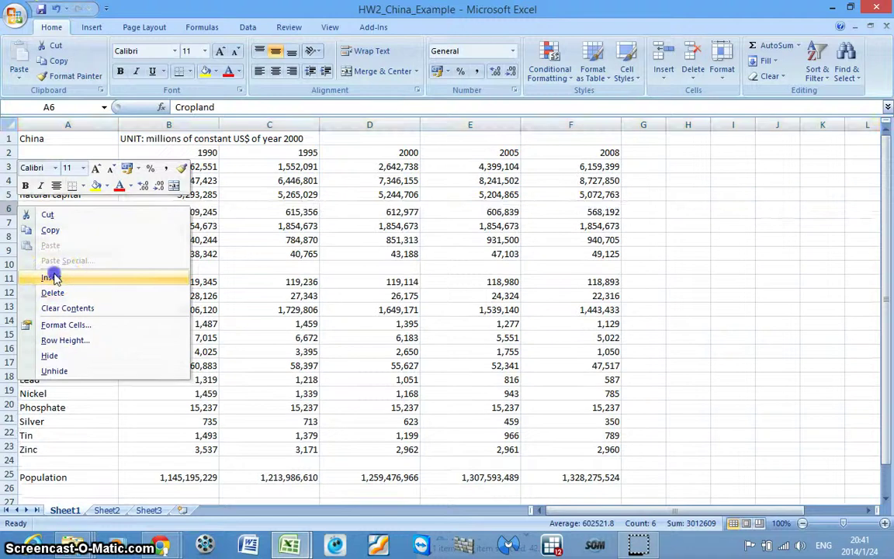
click(52, 278)
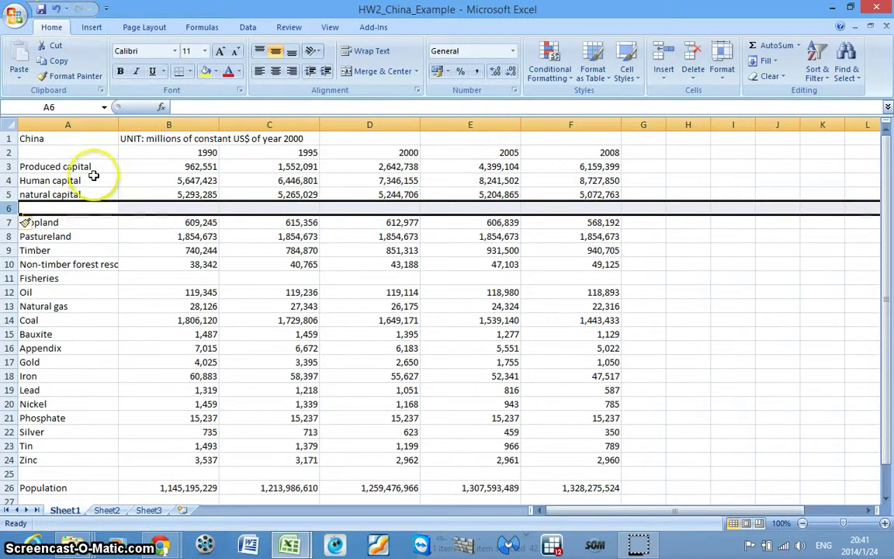
click(56, 207)
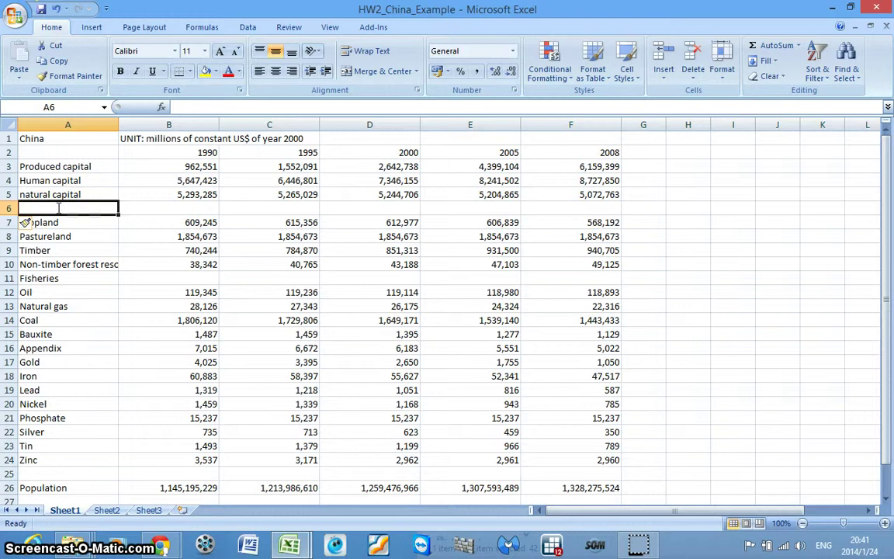
text(Inclusive weal)
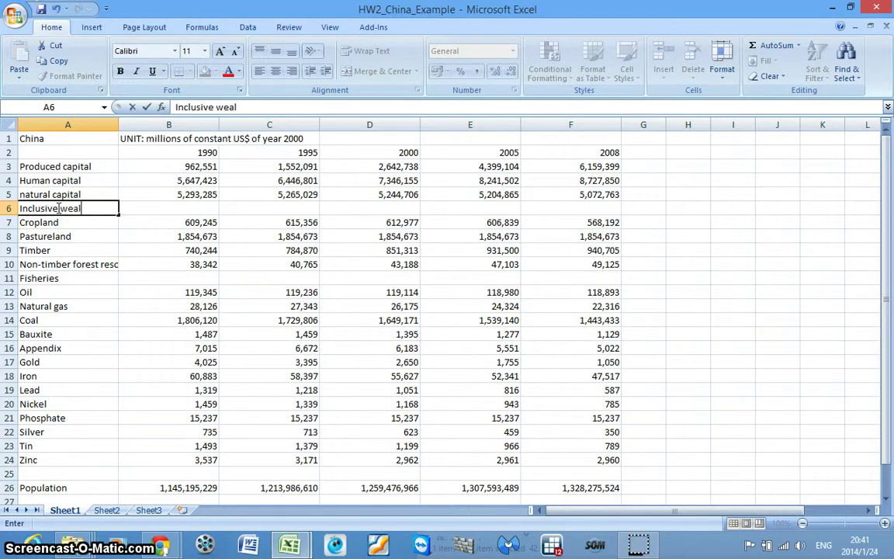
text(th)
key(Tab)
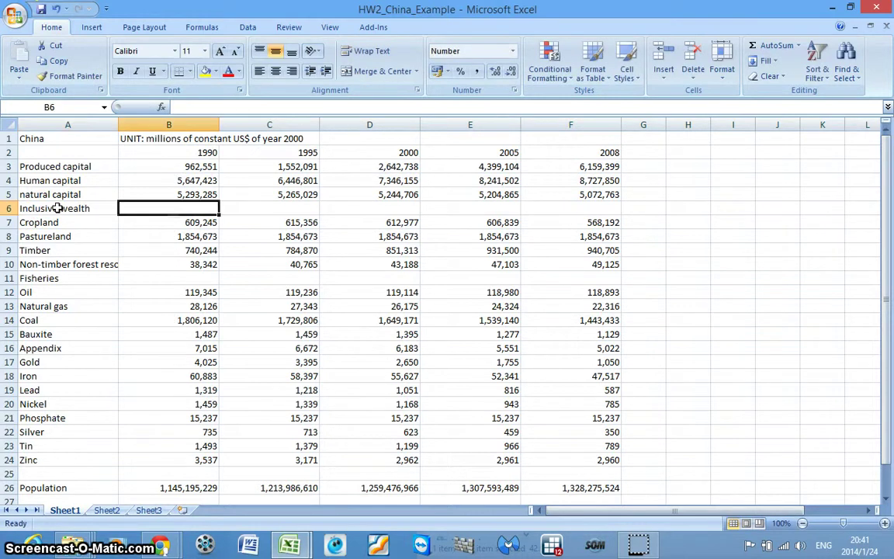
double_click(115, 206)
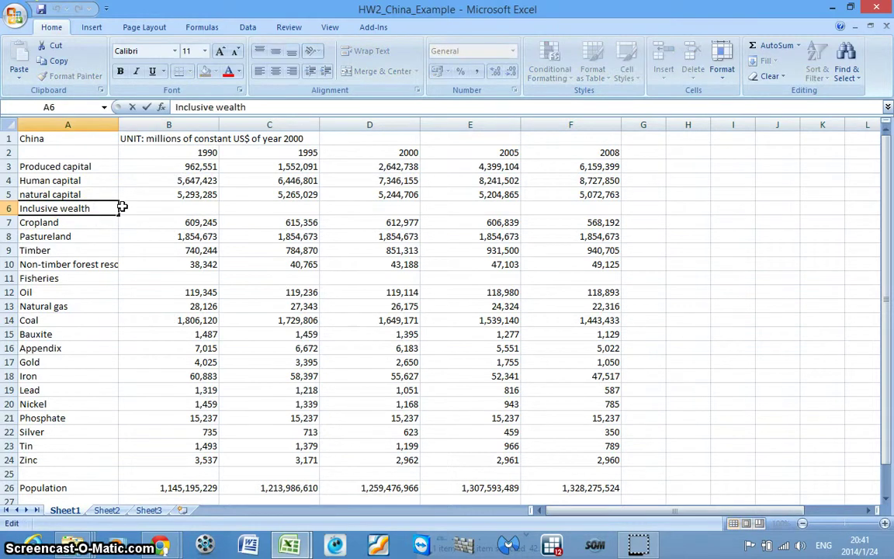
text(index)
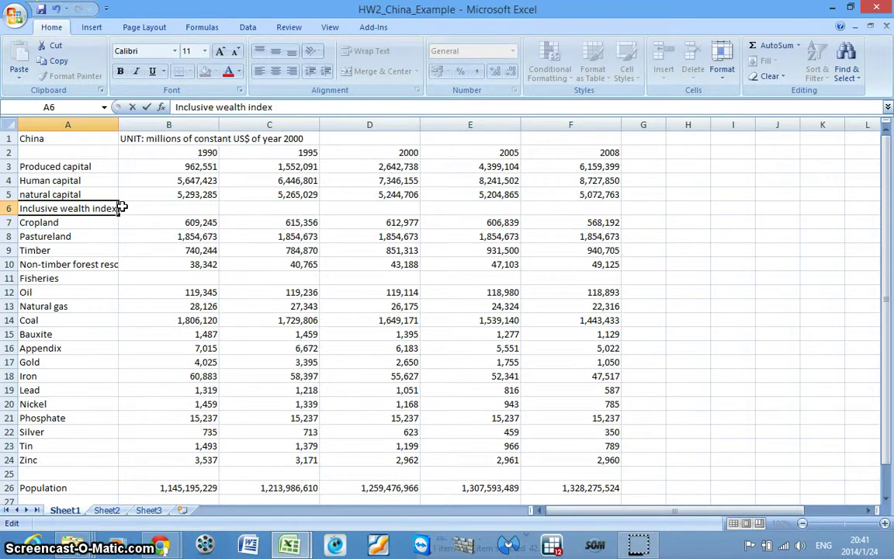
key(Tab)
Calculate the 1990 inclusive wealth index in B6 with a SUM of B3:B5.
text(=)
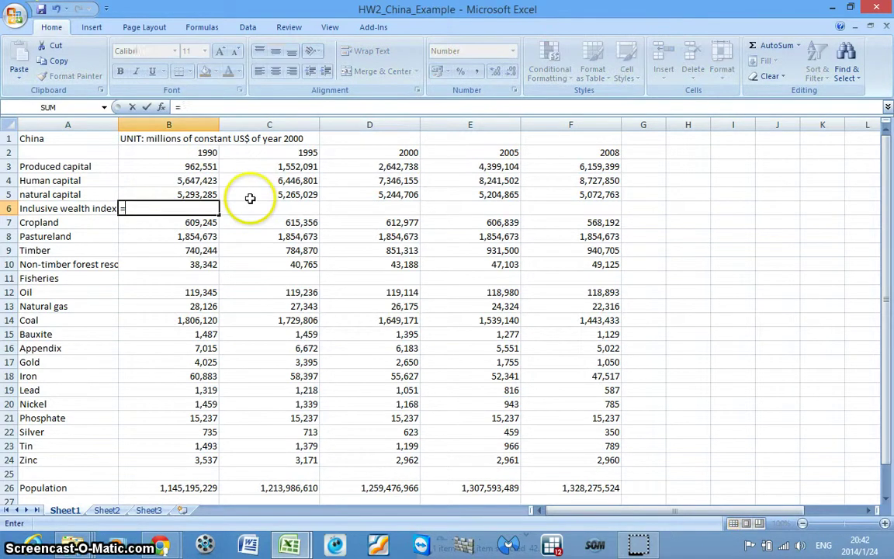
text(sum()
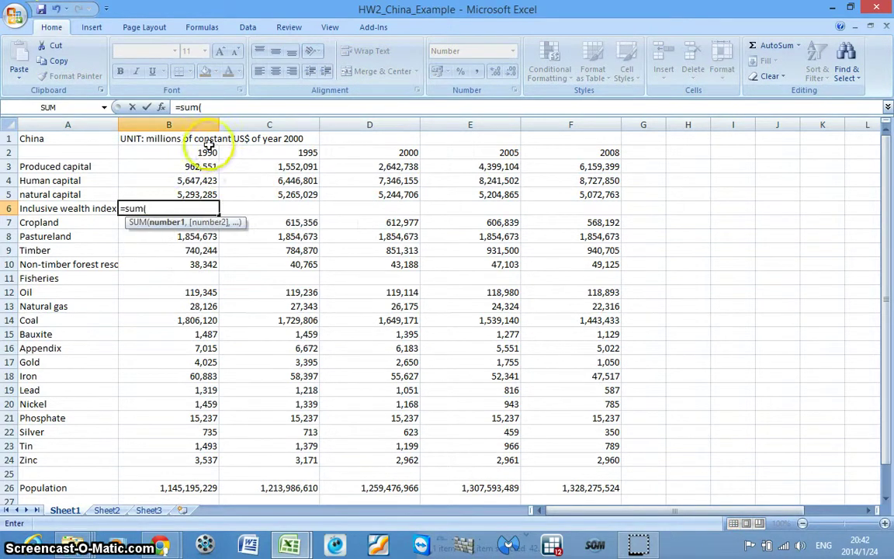
drag(199, 165, 198, 194)
key(Return)
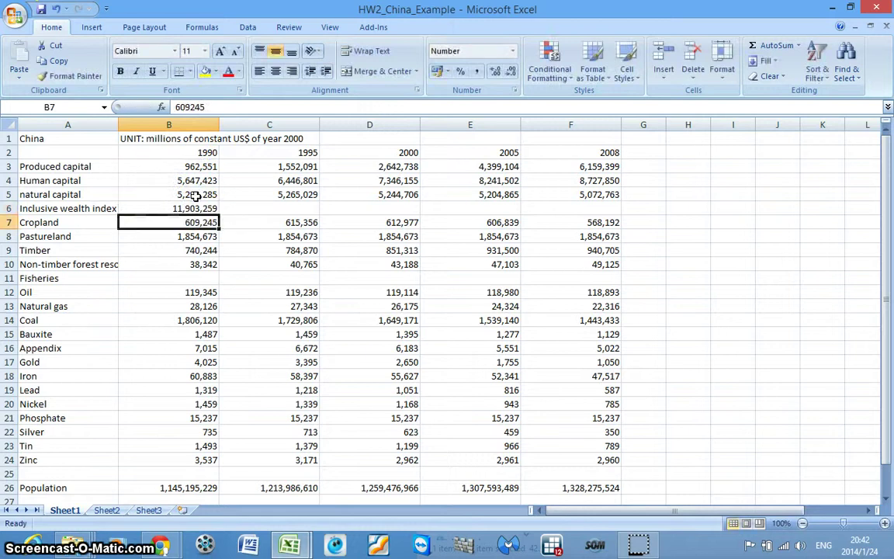
Fill the inclusive wealth index formula from B6 across to F6 for the years 1995 through 2008.
click(196, 208)
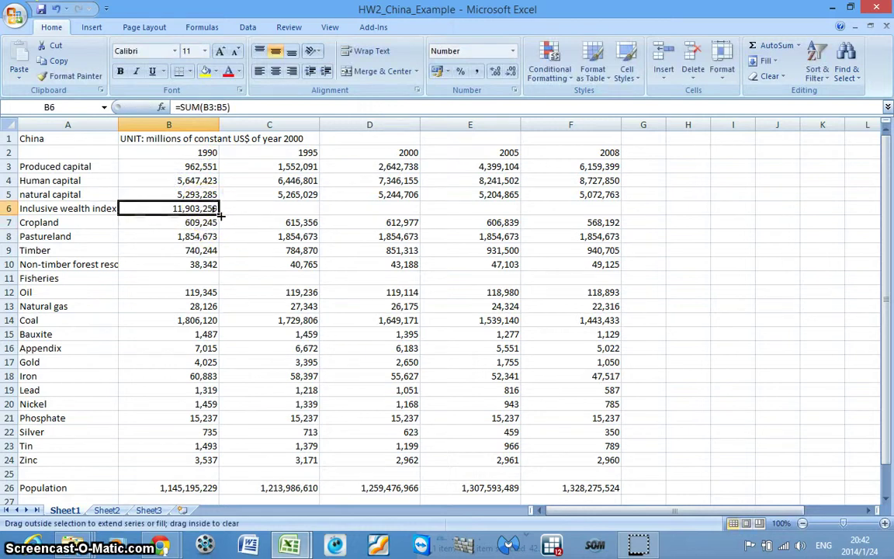
drag(220, 215, 583, 208)
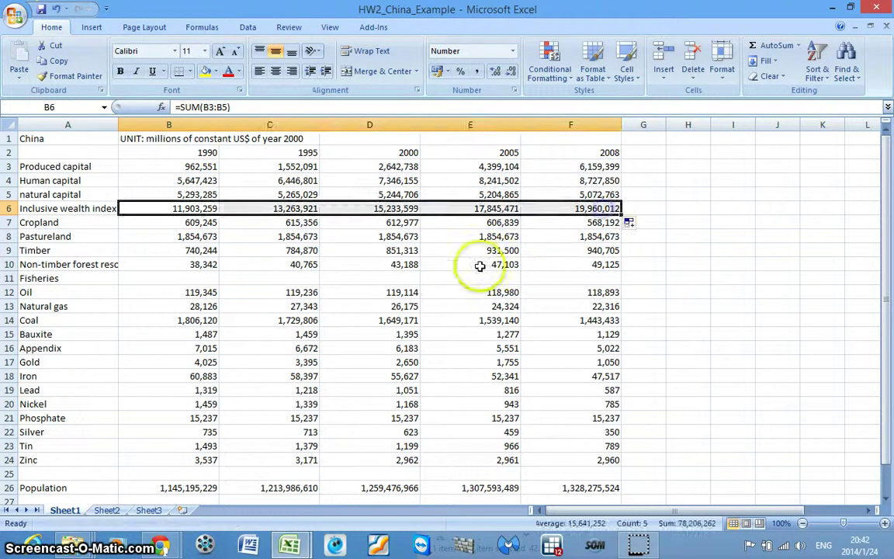
click(367, 268)
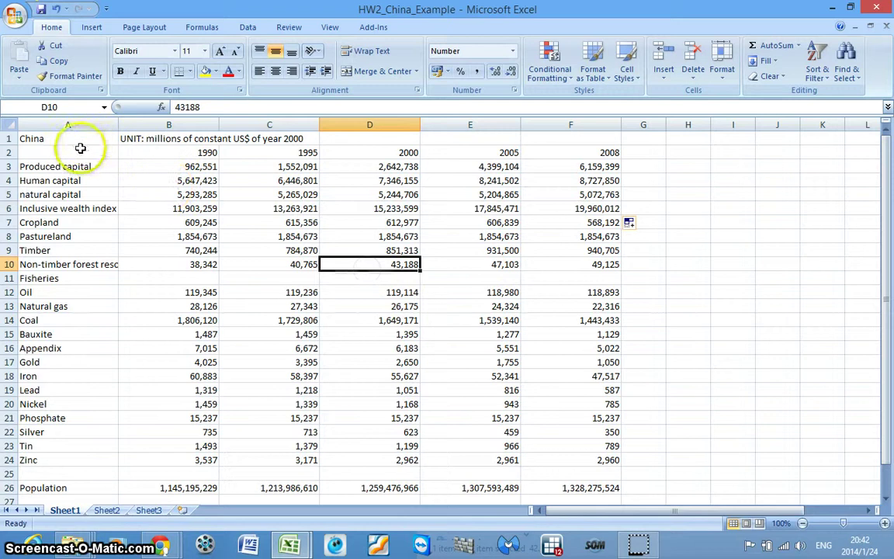
Add a bottom border and a top border to the summary table in A2:F6.
drag(80, 149, 567, 210)
click(194, 72)
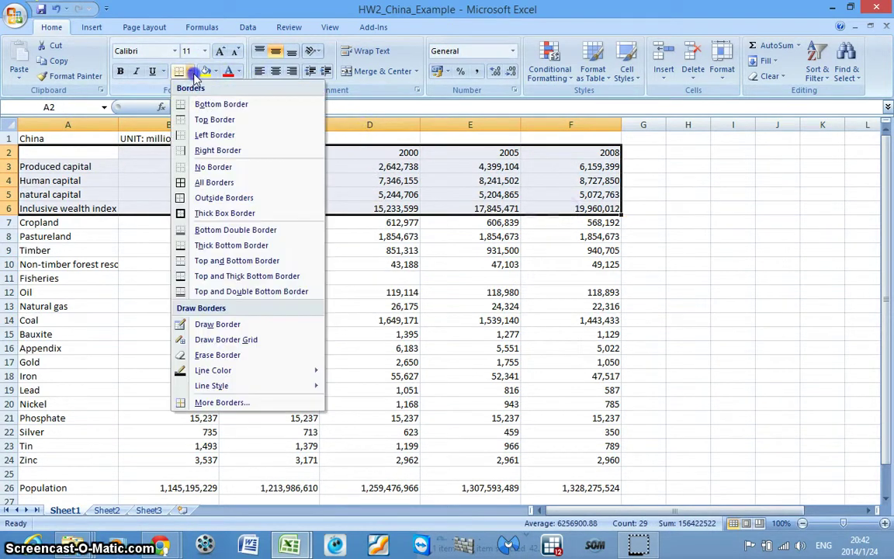
click(206, 104)
click(191, 71)
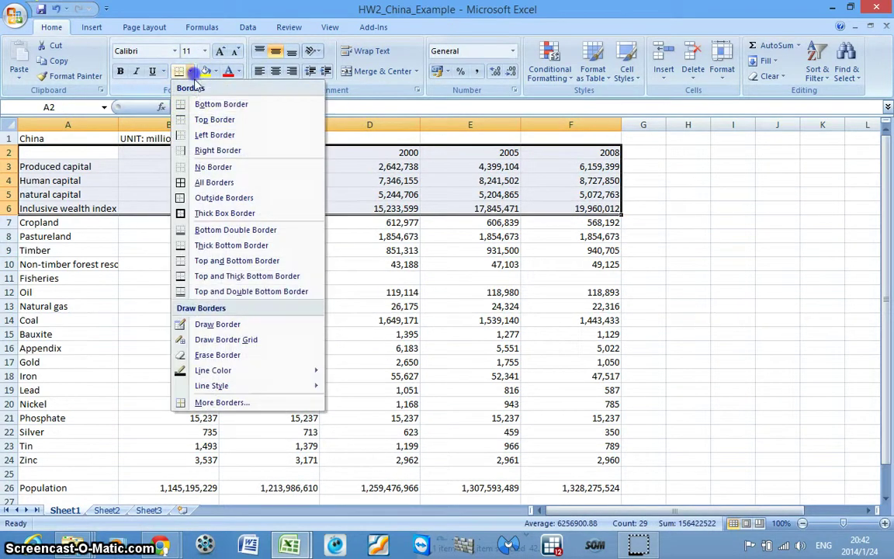
click(198, 120)
Add a bottom border under the year header row A2:F2.
drag(80, 152, 579, 157)
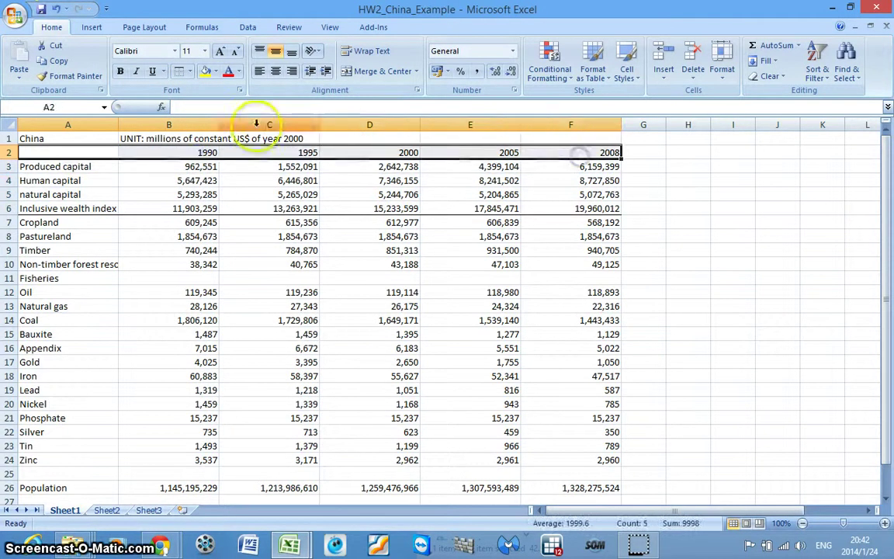
click(190, 73)
click(205, 105)
click(309, 179)
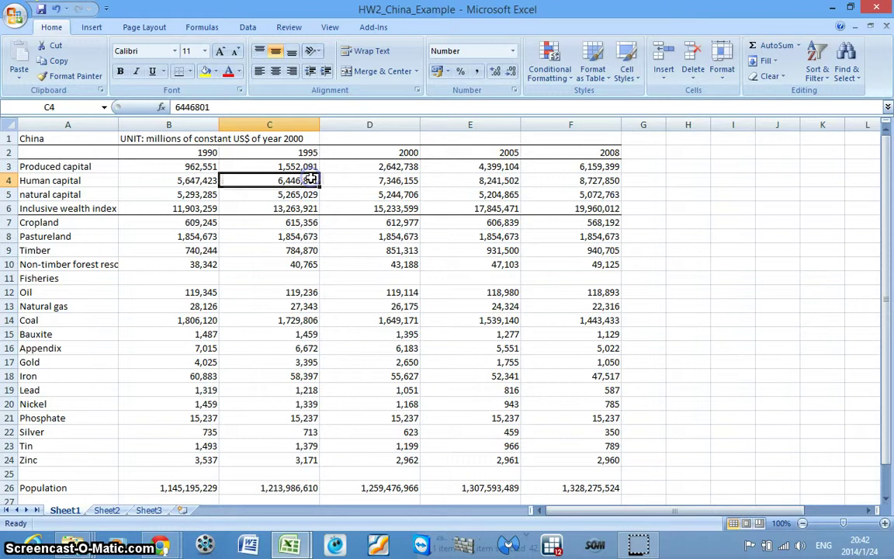
Insert six blank rows above the Cropland row.
drag(8, 222, 25, 291)
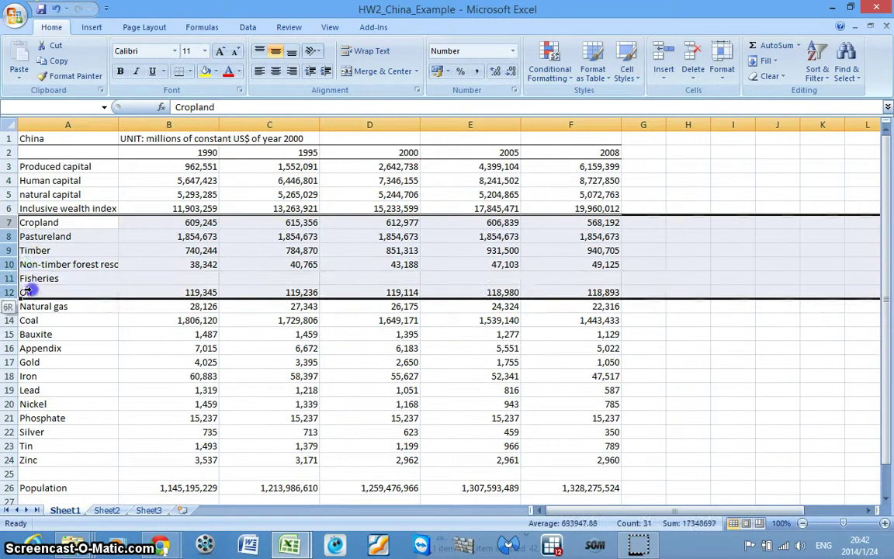
right_click(6, 241)
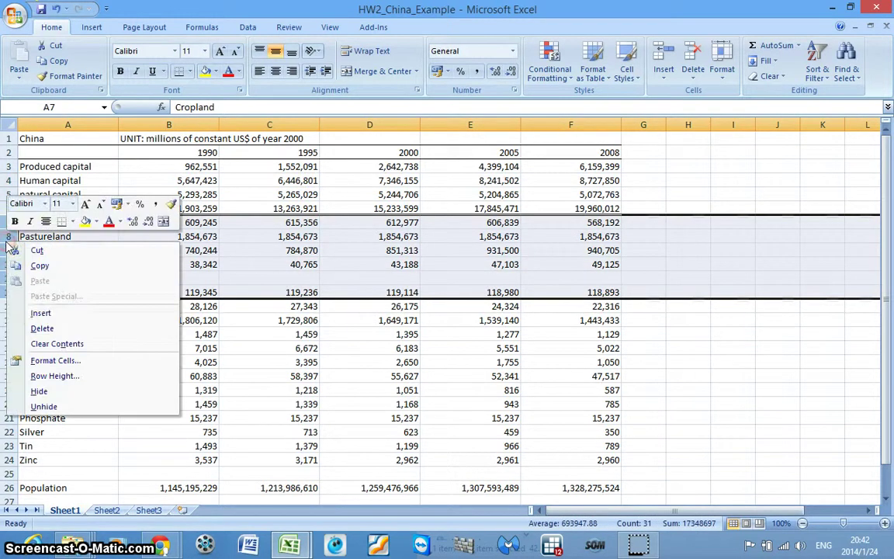
click(40, 311)
click(163, 266)
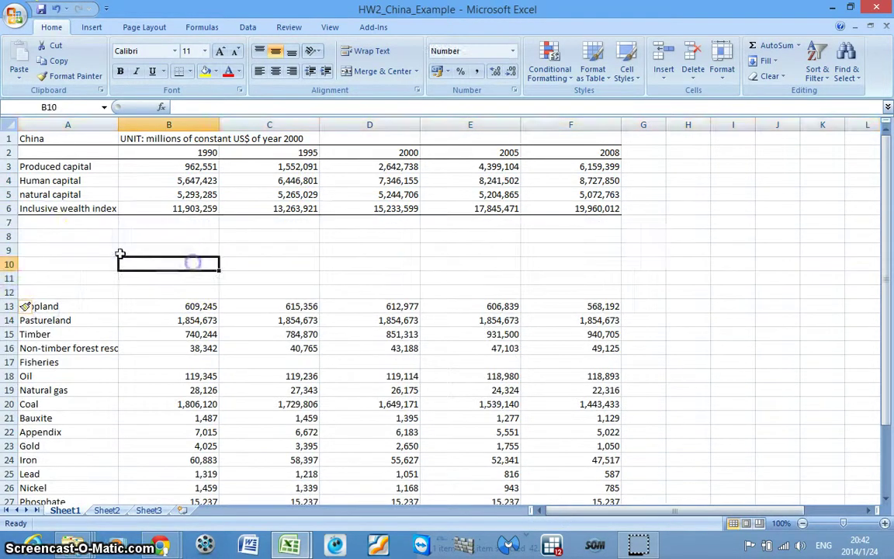
click(83, 235)
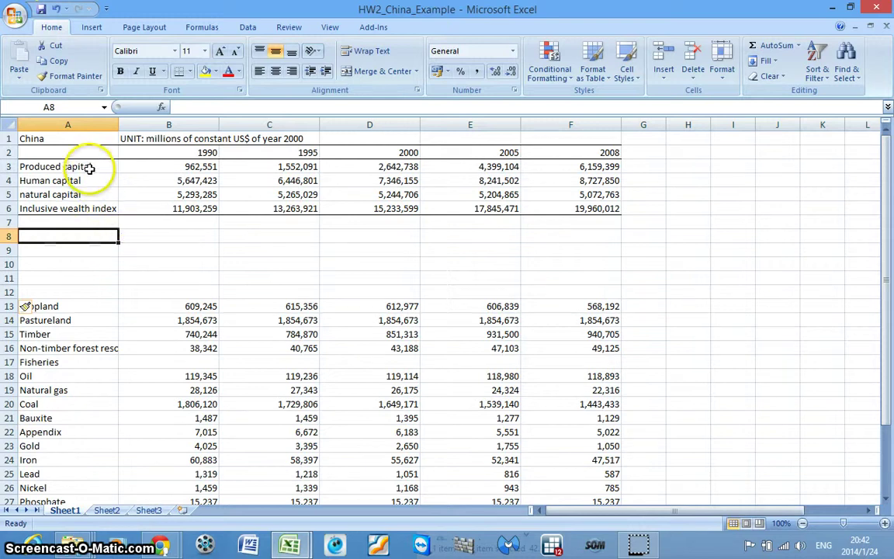
Copy the capital and inclusive wealth index labels from A3:A6 into A9:A12.
drag(90, 169, 96, 207)
right_click(95, 194)
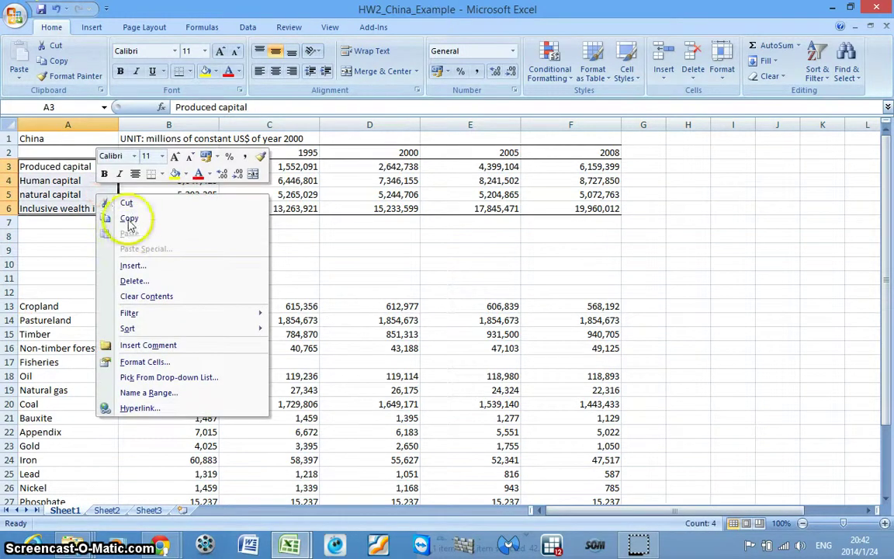
click(124, 221)
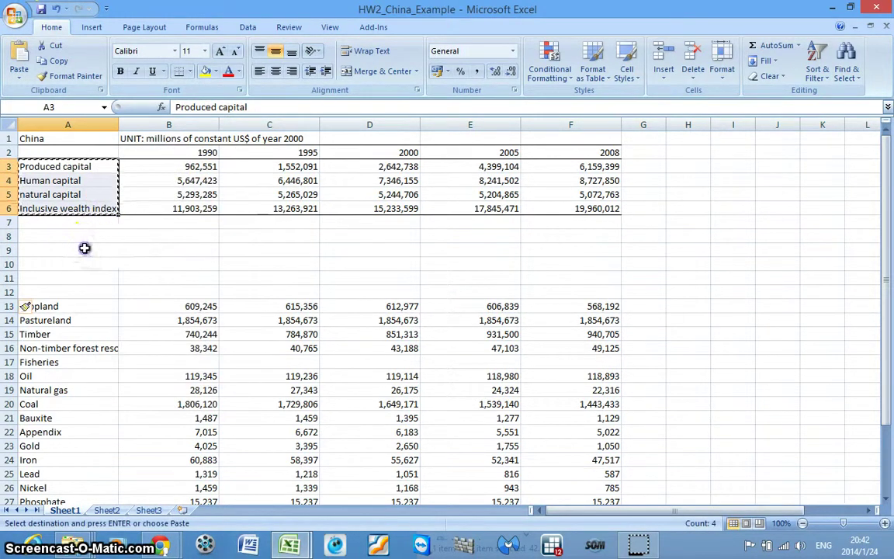
click(92, 248)
key(ctrl+v)
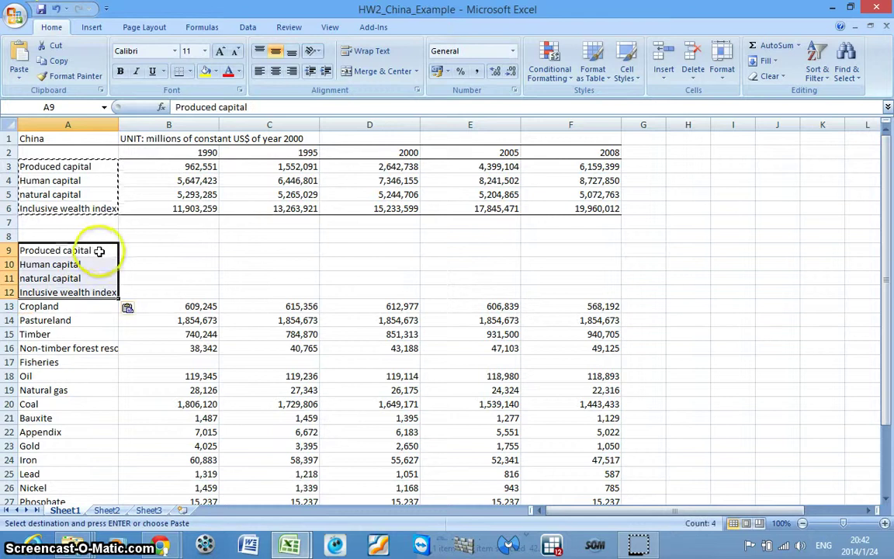
Extend the copied labels in A9 and A10 to "Produced capital per capita" and "Human capital per capita".
double_click(102, 249)
text(per)
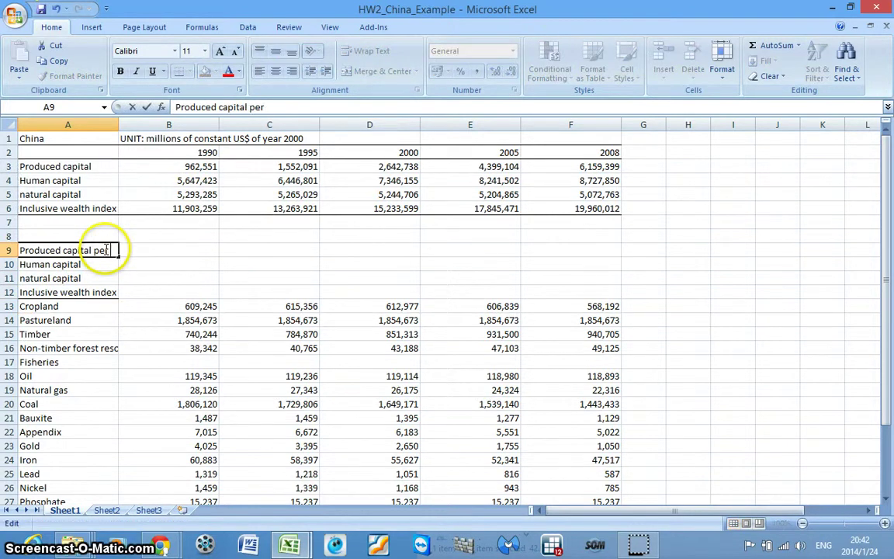
text( capita)
key(Return)
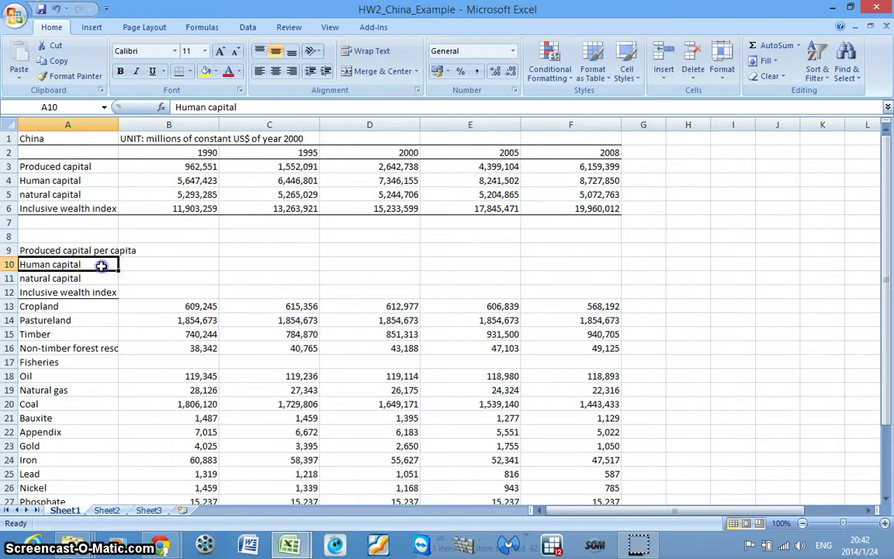
double_click(101, 265)
text(per capi)
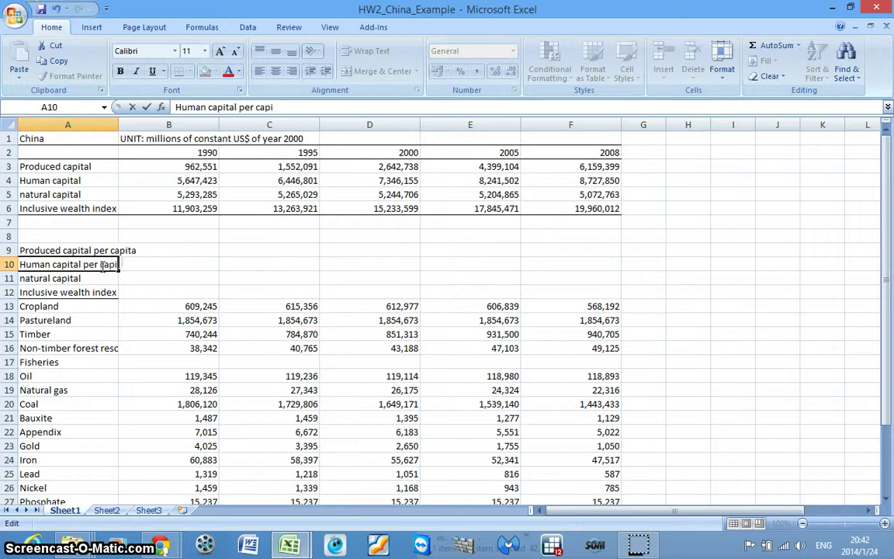
text(ta)
key(Return)
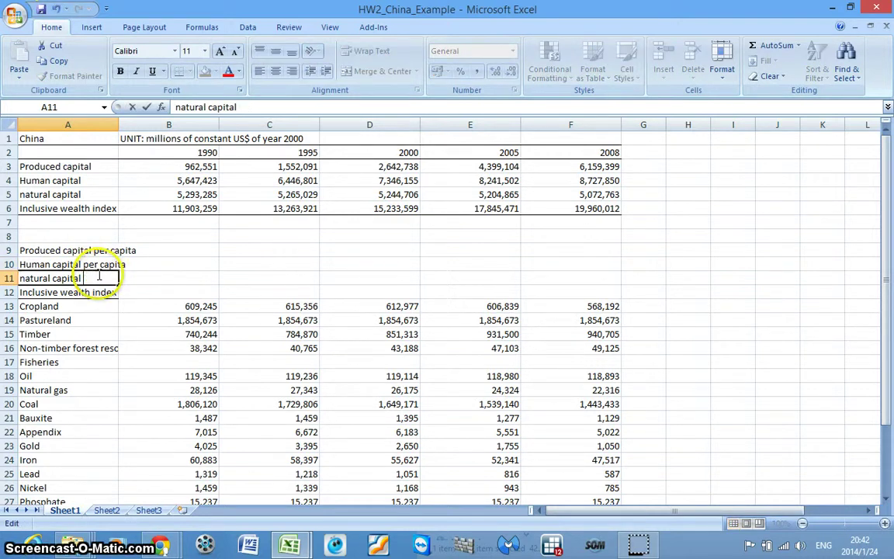
Extend the labels in A11 and A12 to "natural capital per capita" and "Inclusive wealth index per capita".
text(capita)
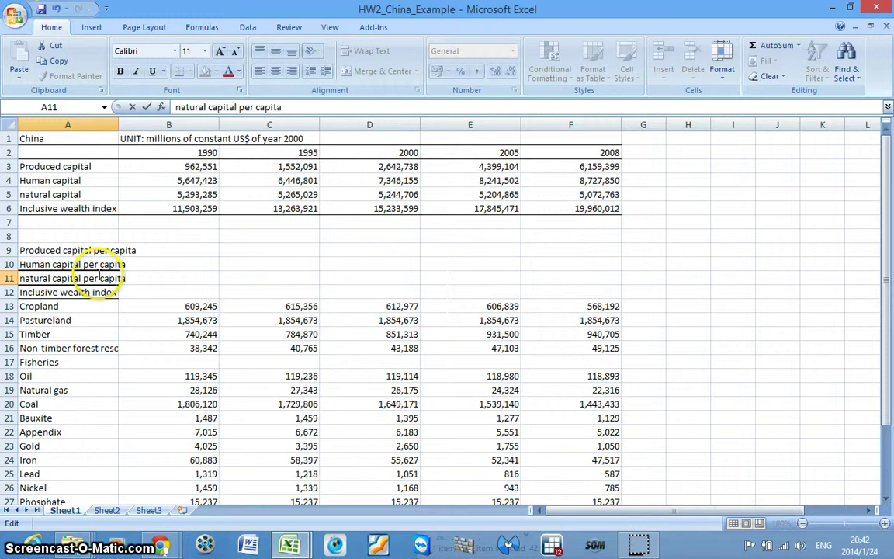
click(108, 292)
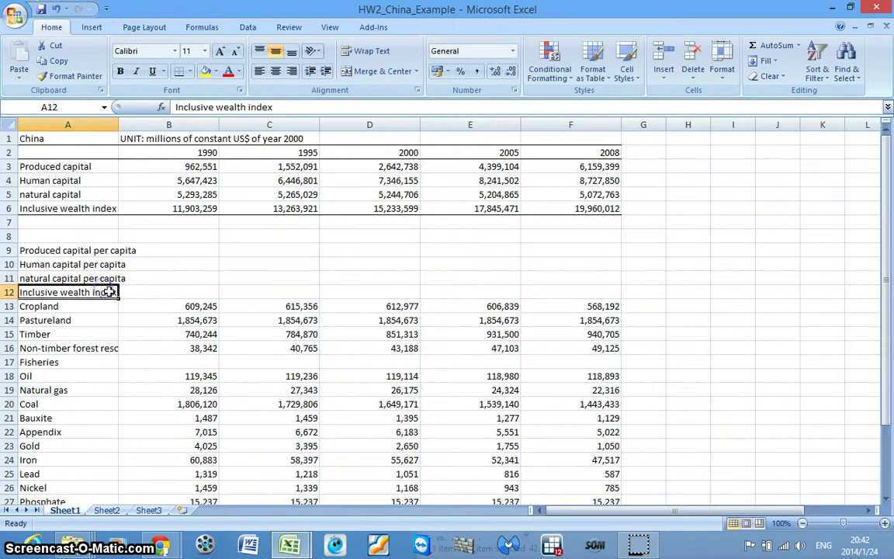
click(282, 109)
text(per capi)
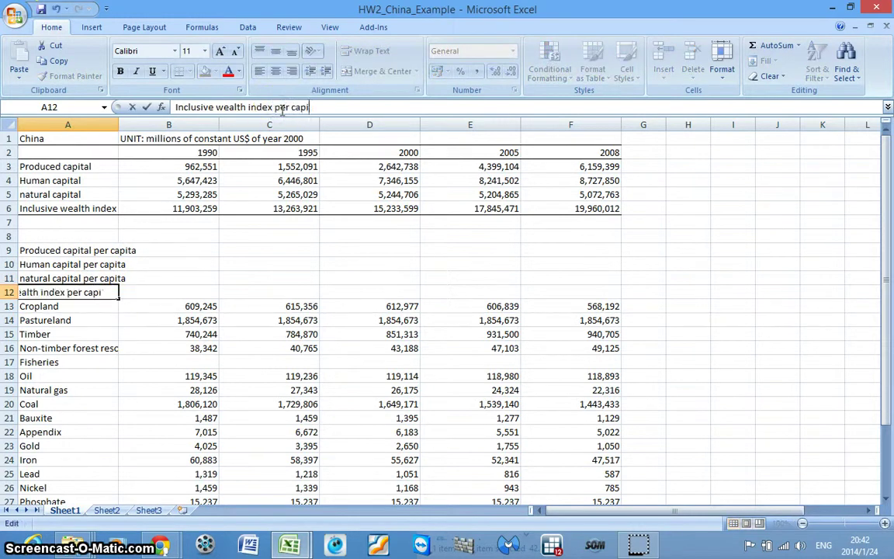
text(ta;)
key(Return)
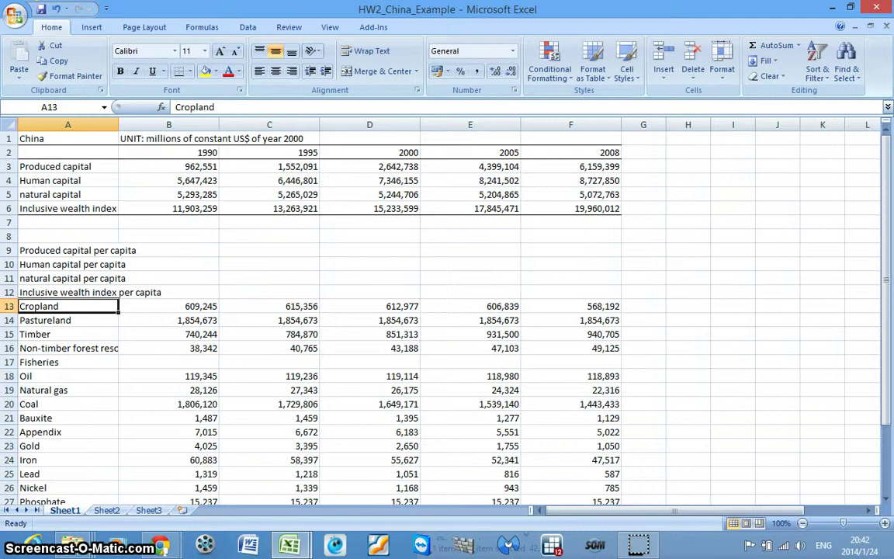
drag(175, 164, 238, 171)
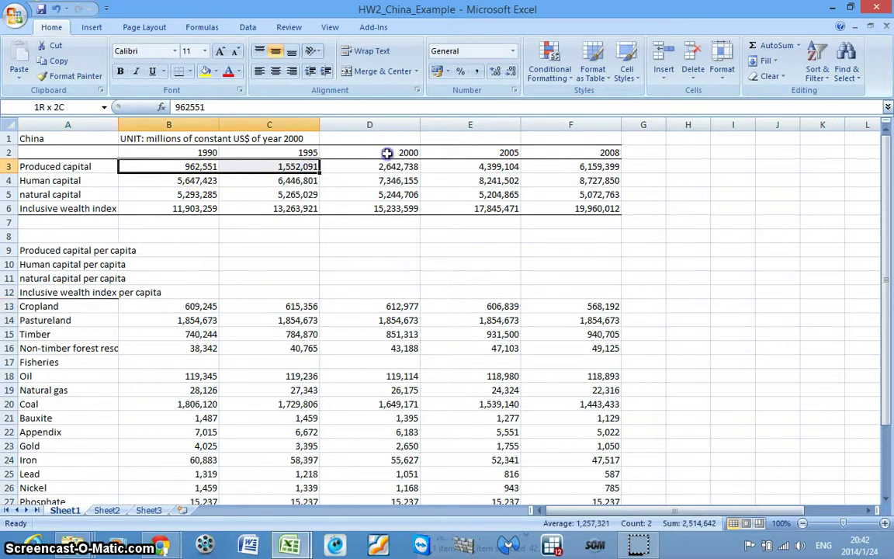
drag(387, 153, 591, 206)
click(258, 266)
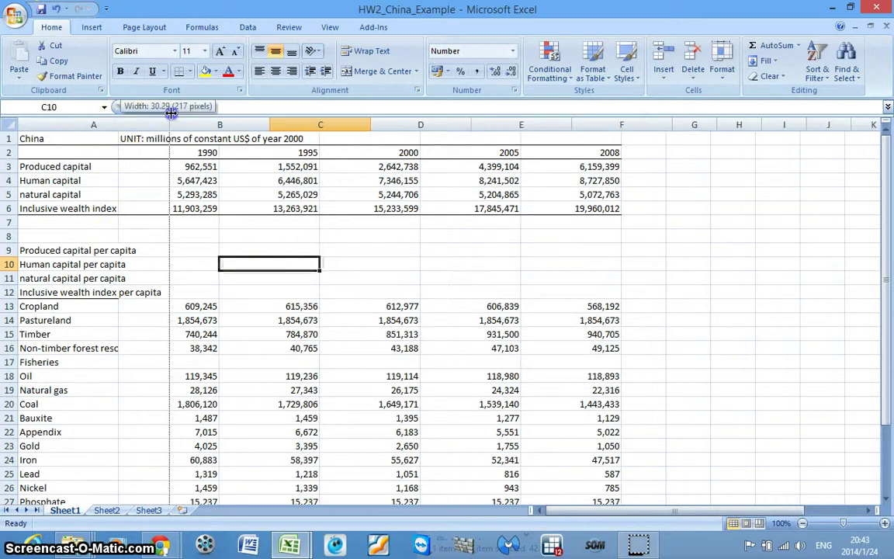
Widen column A to about 30.29 so that the per capita labels fit.
drag(171, 113, 170, 114)
click(213, 250)
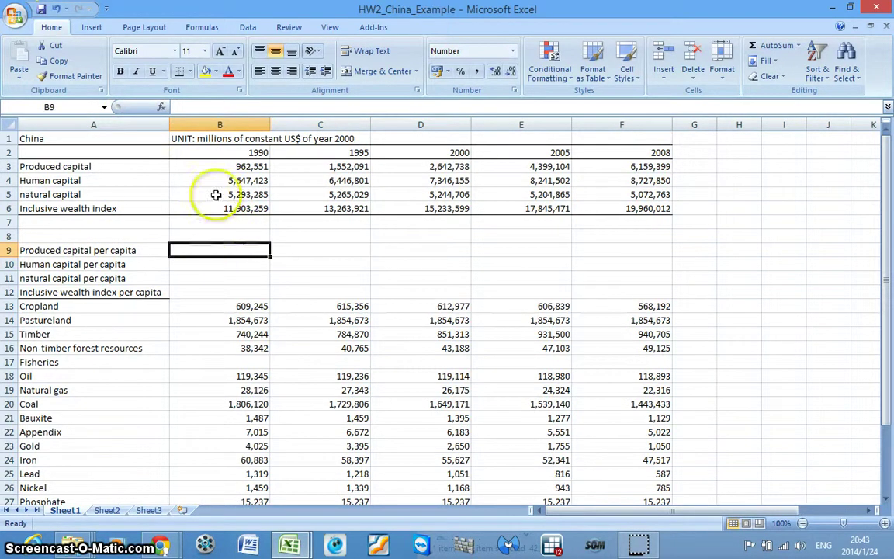
Copy the year headers from B2:F2 into B8:F8 above the per capita rows.
drag(225, 152, 610, 154)
right_click(612, 156)
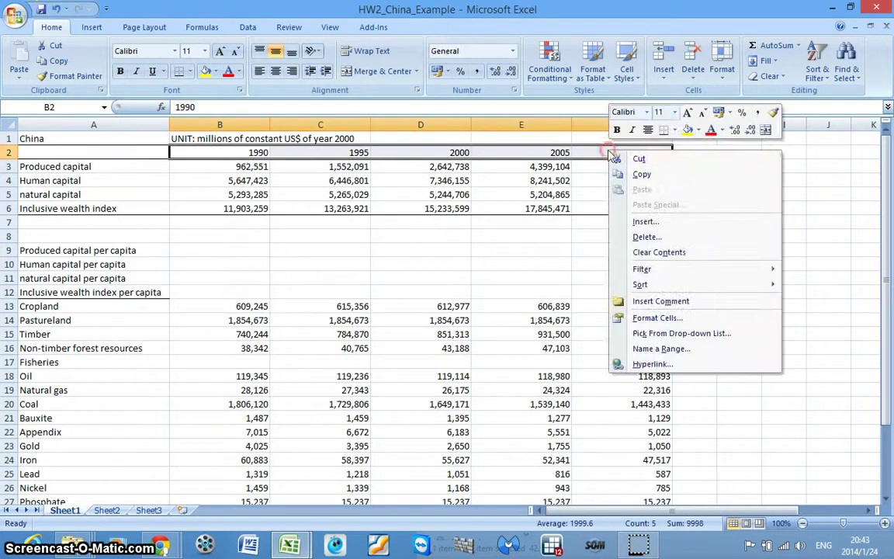
click(642, 174)
click(223, 238)
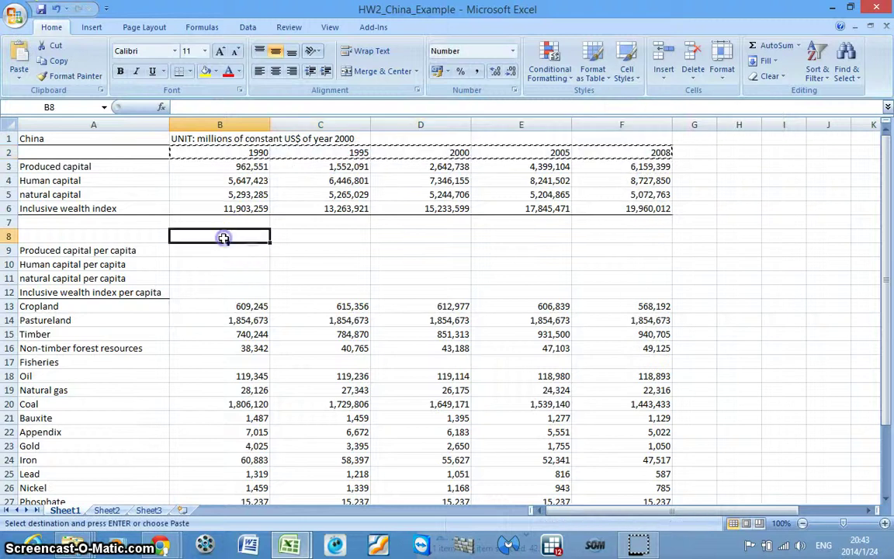
key(ctrl+v)
Calculate 1990 produced capital per capita in B9 by dividing produced capital by population with =B3/B32.
click(239, 249)
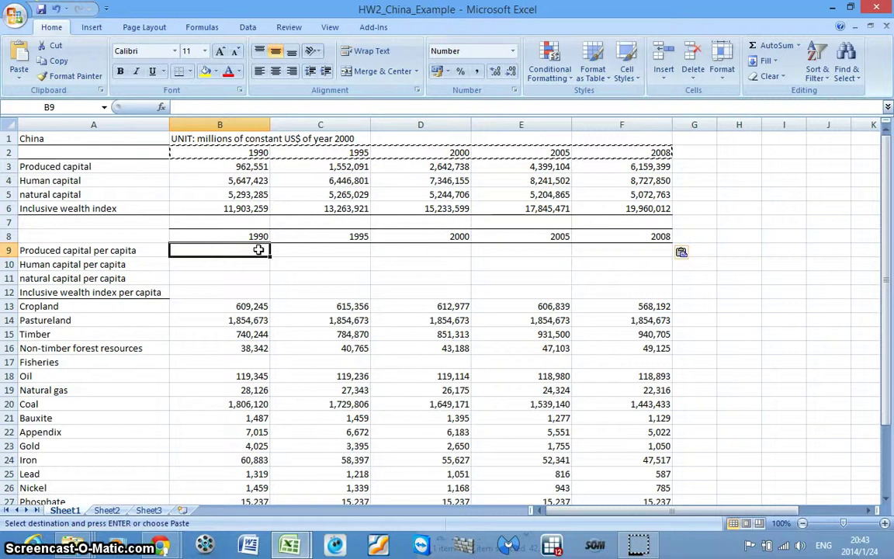
text(=)
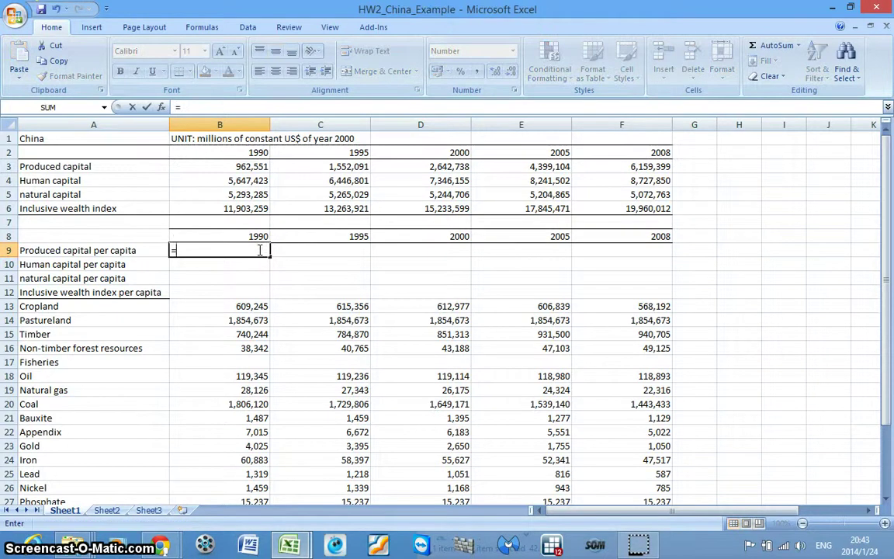
click(240, 166)
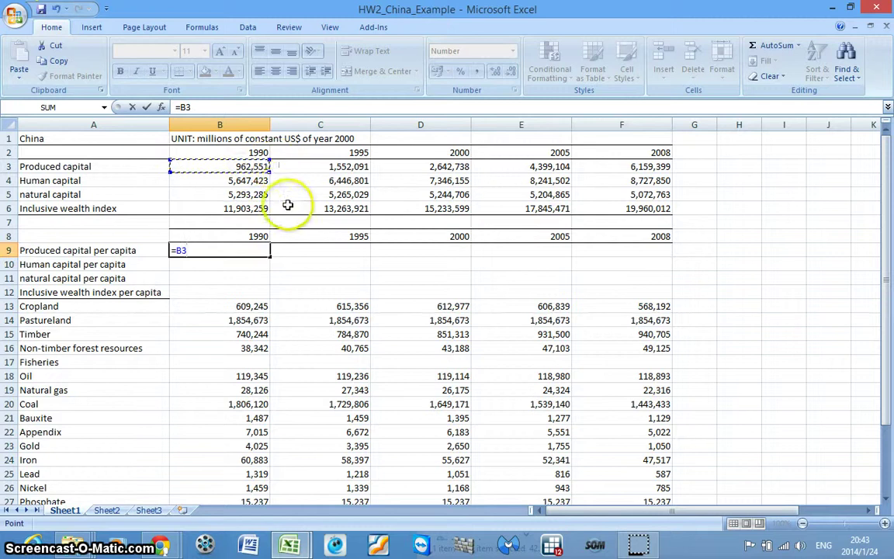
scroll(284, 209, down, 5)
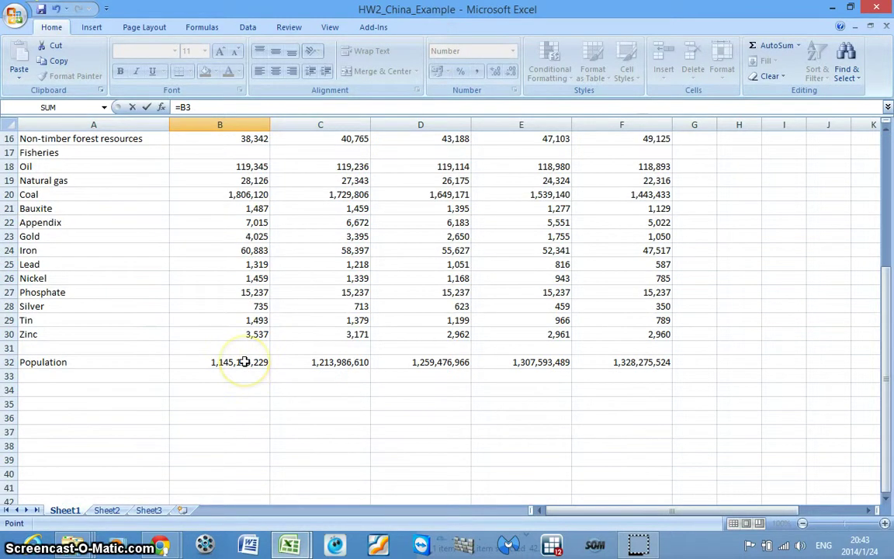
scroll(244, 362, up, 5)
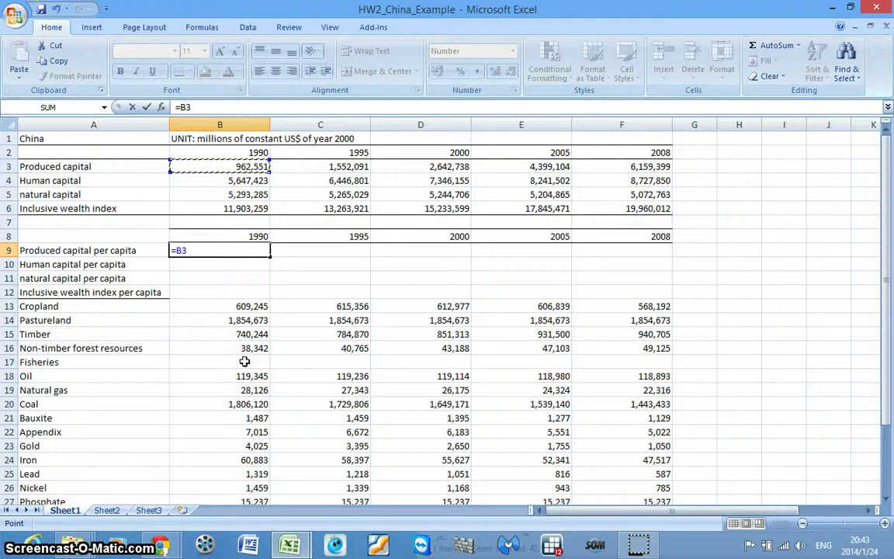
scroll(243, 362, down, 4)
scroll(244, 362, up, 4)
scroll(244, 362, down, 2)
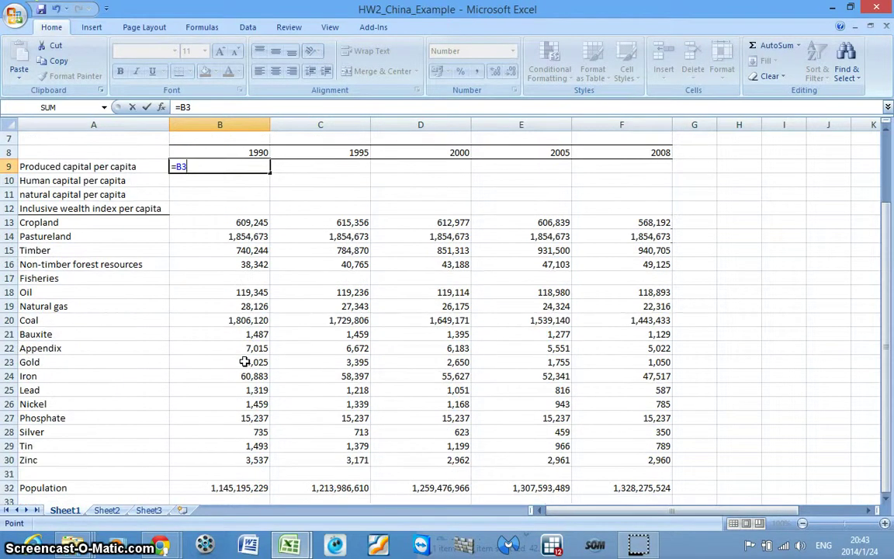
scroll(244, 362, down, 3)
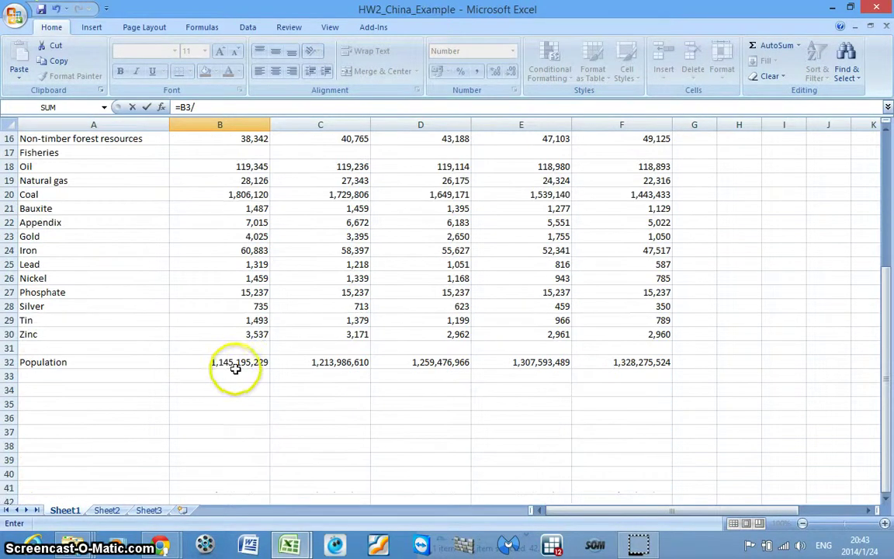
click(234, 365)
key(Return)
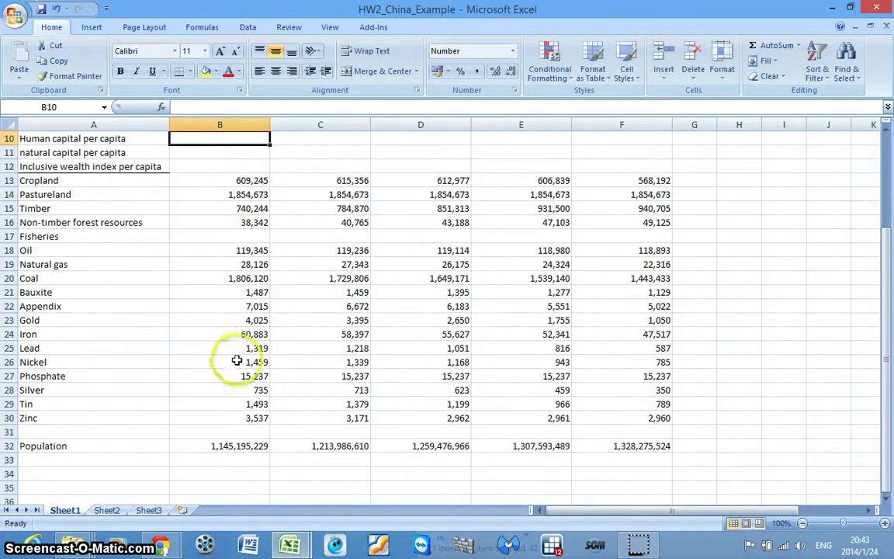
Change the number format of the 1990 produced capital per capita cell B9 to General.
scroll(249, 318, up, 3)
click(254, 249)
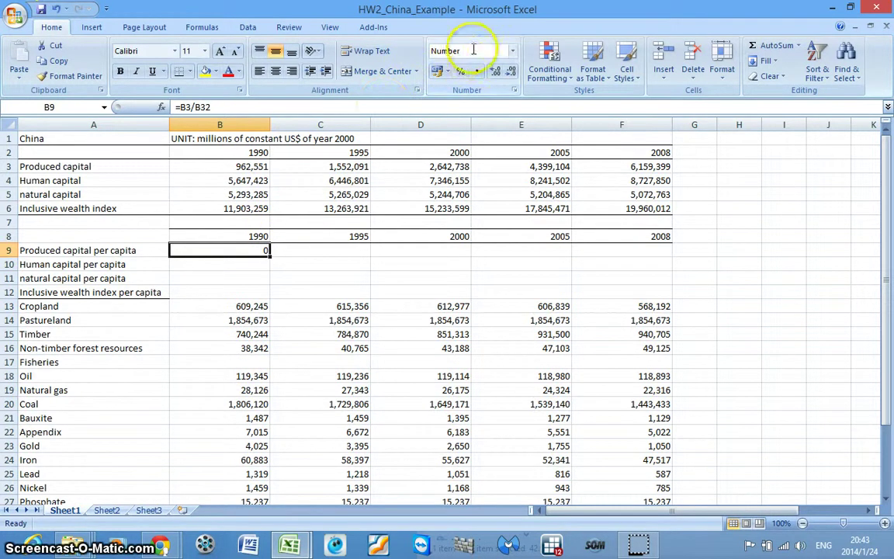
click(512, 52)
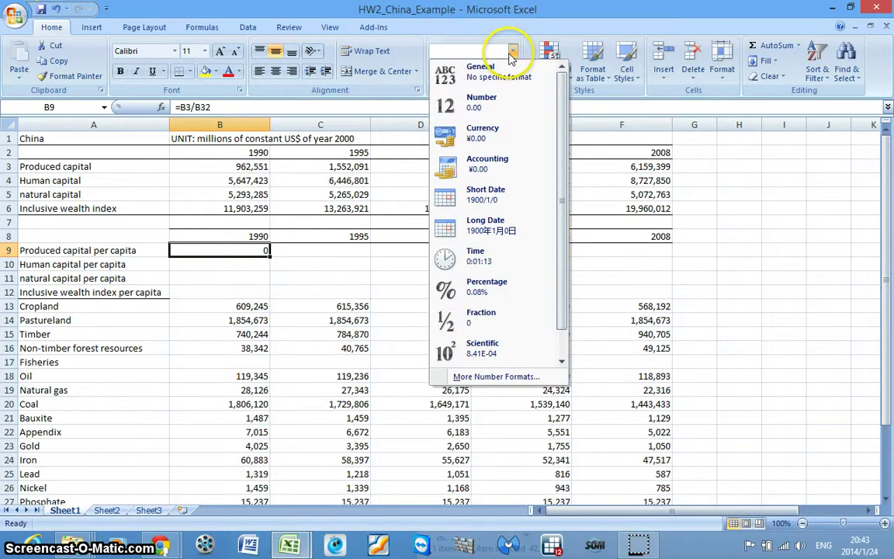
click(507, 77)
click(346, 265)
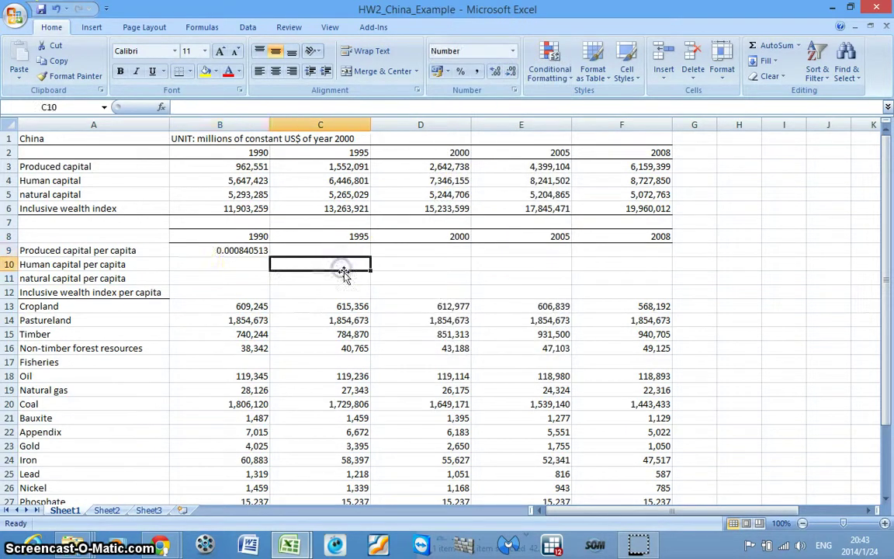
Convert the B9 result from millions to dollars by extending its formula to =B3/B32*1000000.
click(235, 252)
click(254, 107)
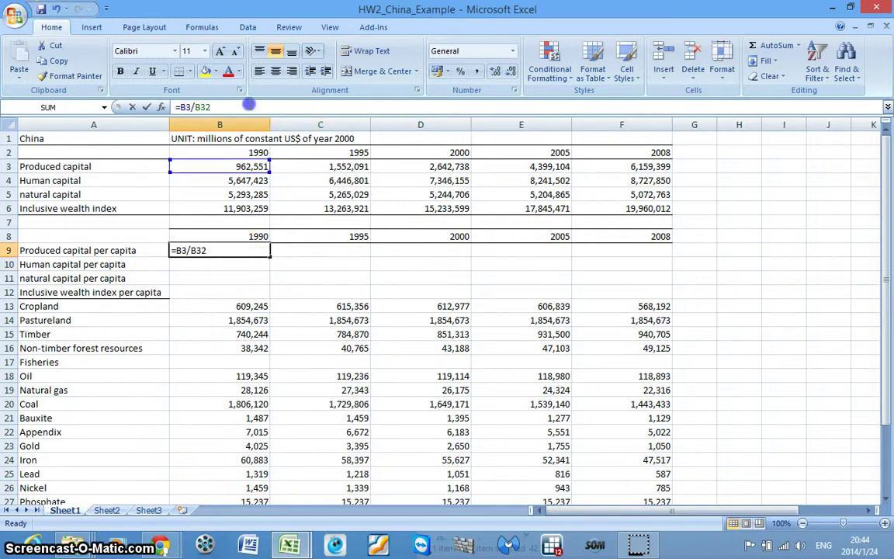
text(*1000000)
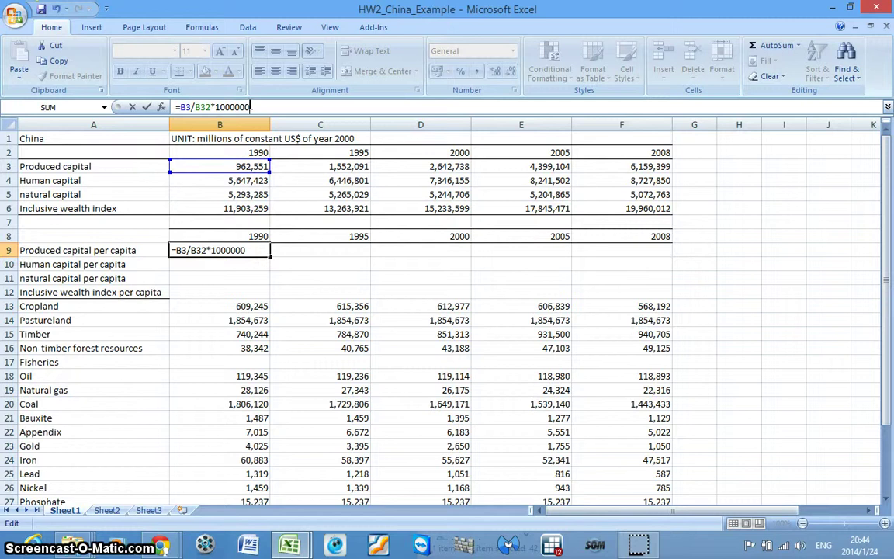
key(Return)
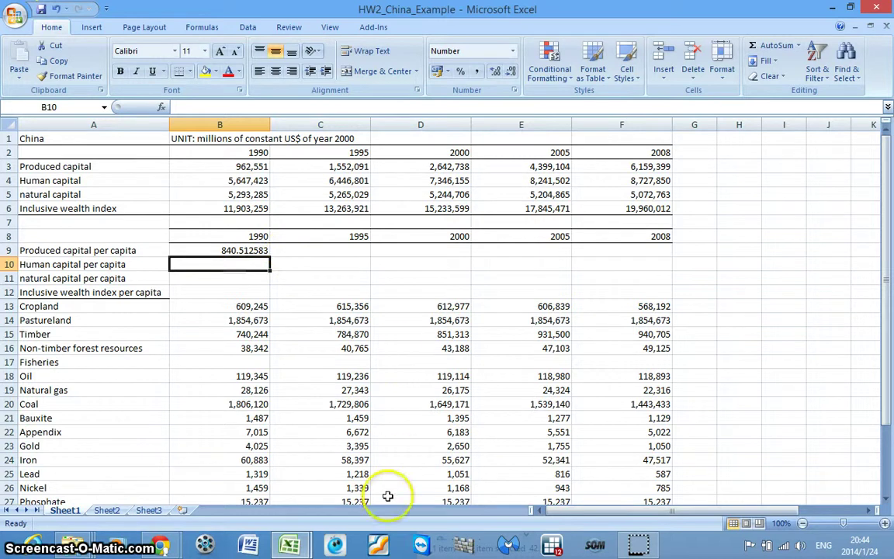
Fill the B9 produced capital per capita formula across through F9 for the remaining years.
mouse_move(292, 545)
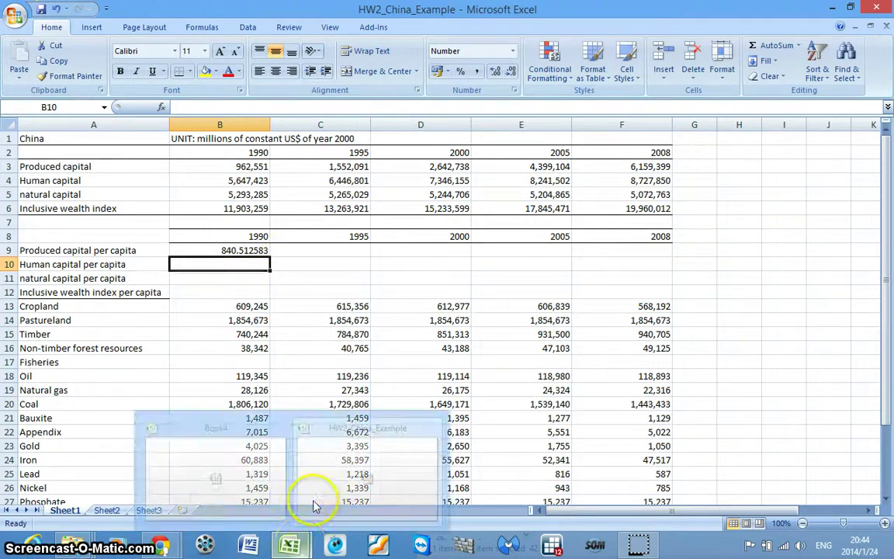
click(266, 253)
drag(269, 260, 652, 260)
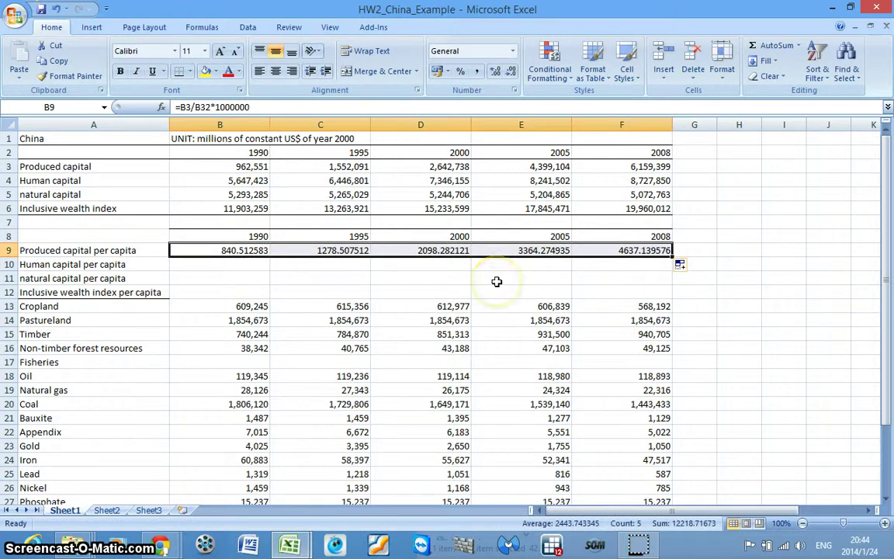
click(243, 252)
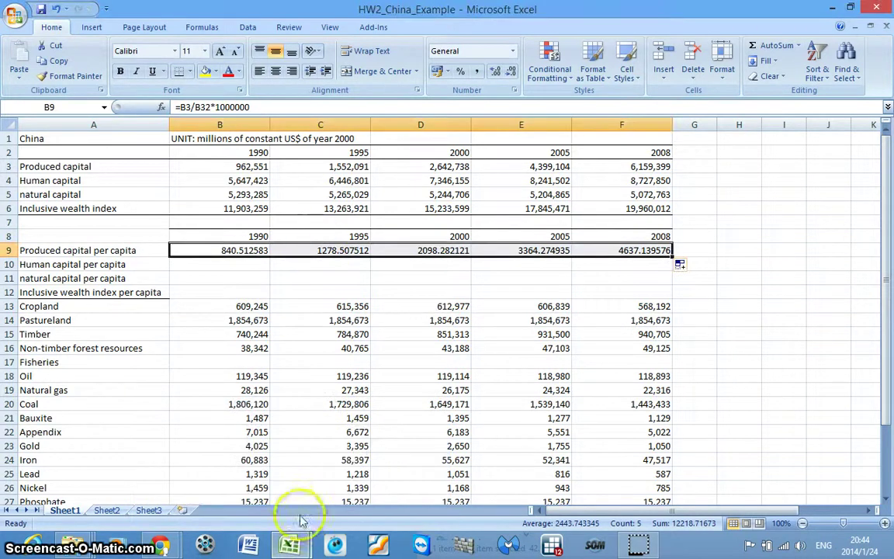
Switch to the Book4 workbook and copy the finished per capita figures in B9:F12.
mouse_move(292, 547)
click(225, 467)
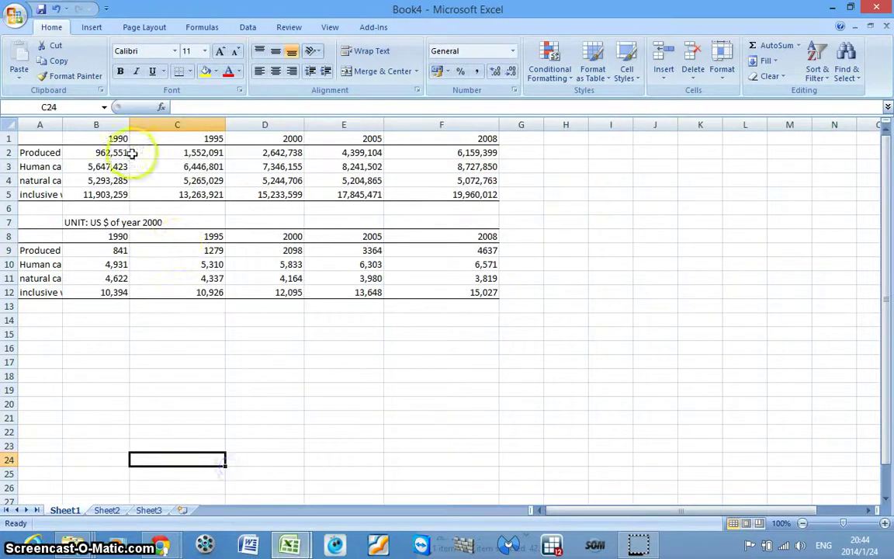
drag(87, 250, 409, 293)
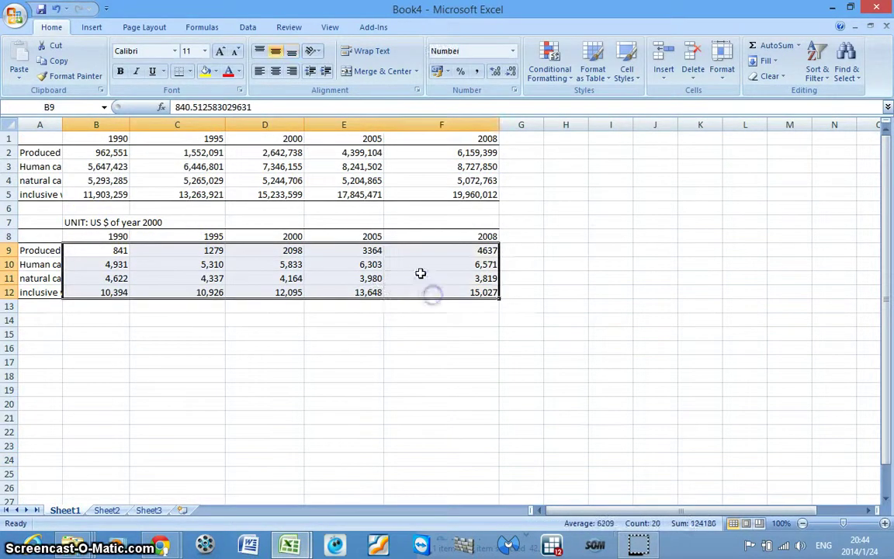
right_click(423, 275)
click(453, 297)
Return to the HW2_China_Example workbook and paste the copied per capita figures as values only, starting at B9.
mouse_move(291, 547)
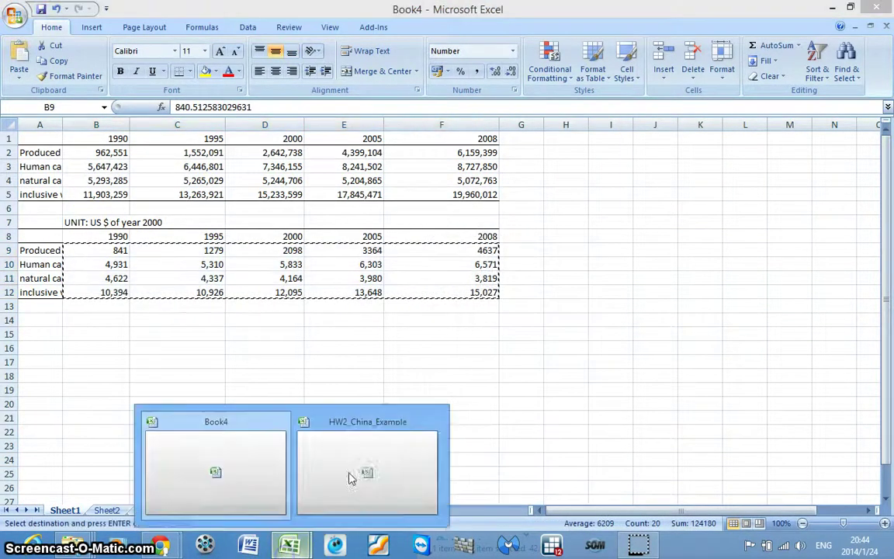
click(349, 477)
right_click(241, 249)
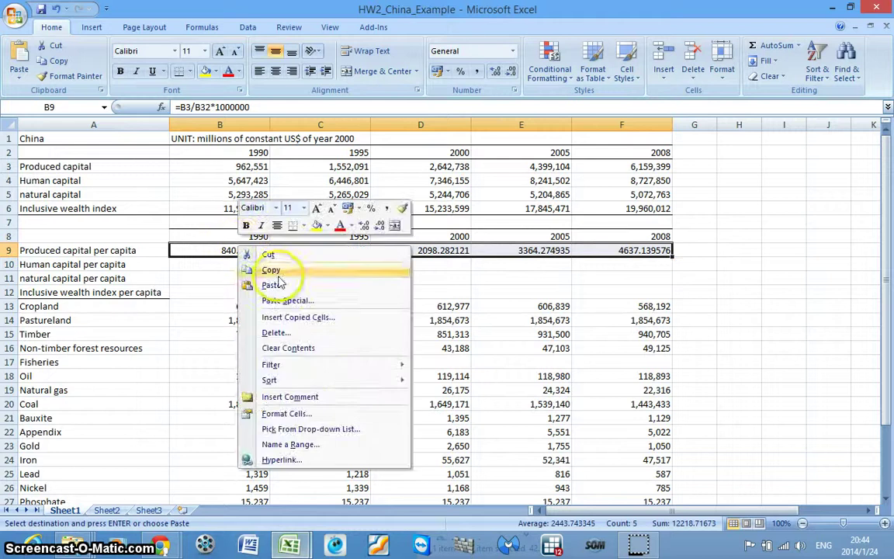
click(284, 301)
click(175, 248)
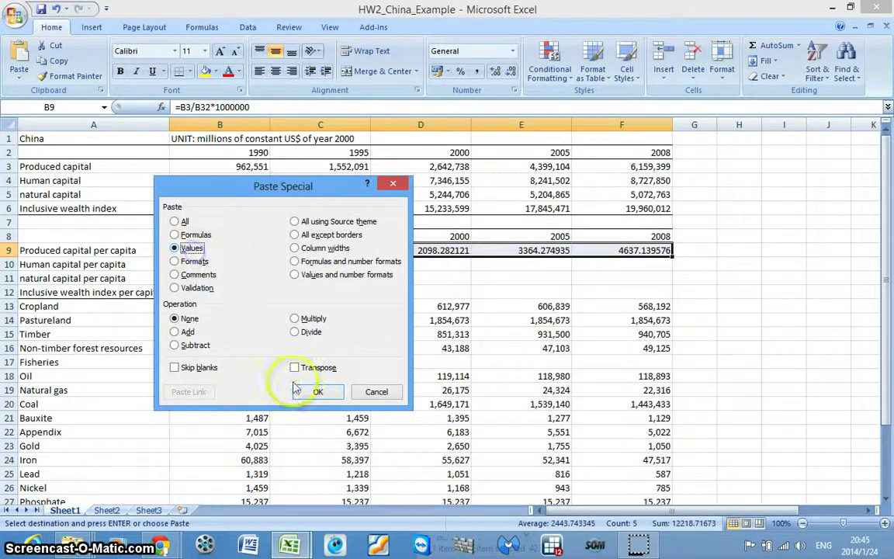
click(318, 391)
click(426, 264)
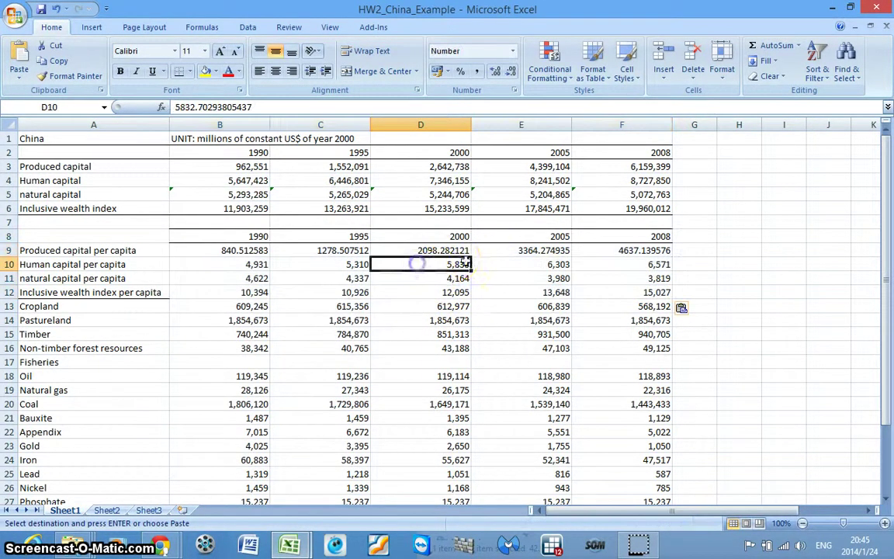
Add a top border to cell A8 to complete the per capita table's upper line.
drag(109, 235, 598, 291)
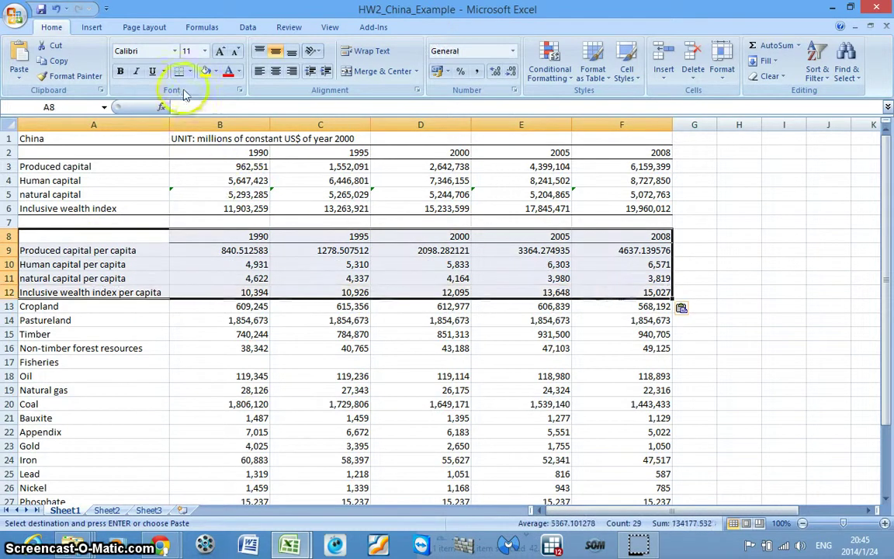
click(140, 233)
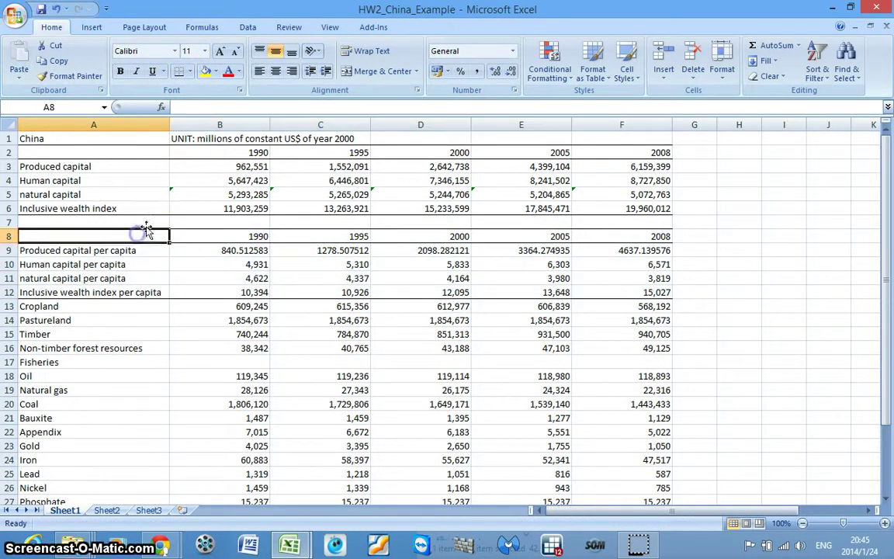
click(189, 71)
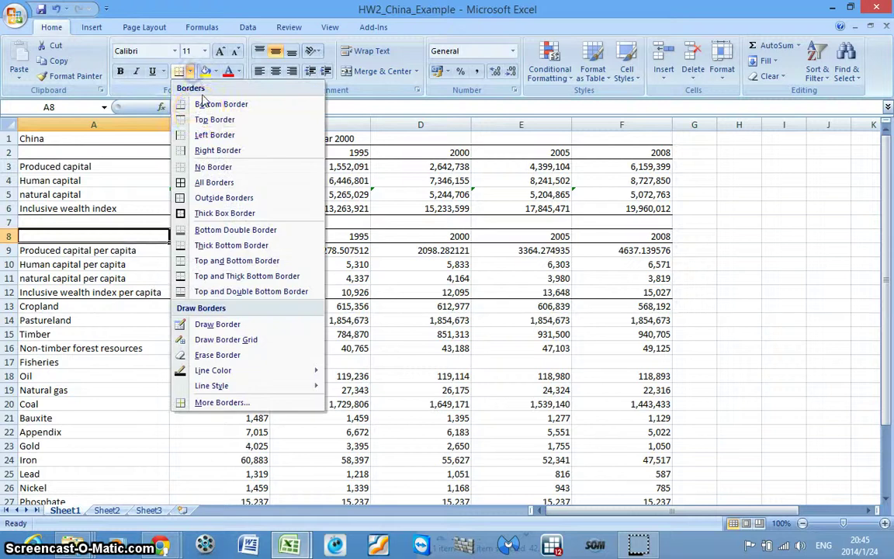
click(200, 119)
click(688, 262)
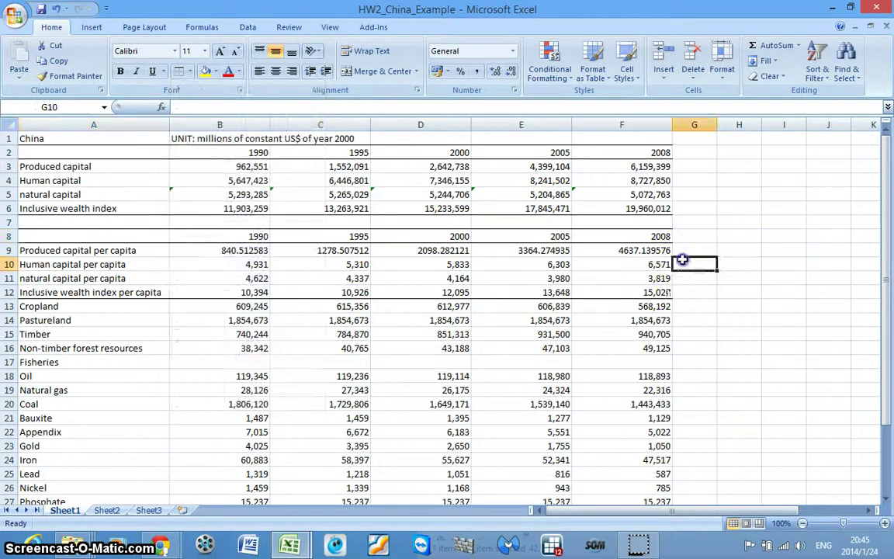
Reduce the produced capital per capita values in B9:F9 to zero decimal places.
drag(255, 253, 611, 250)
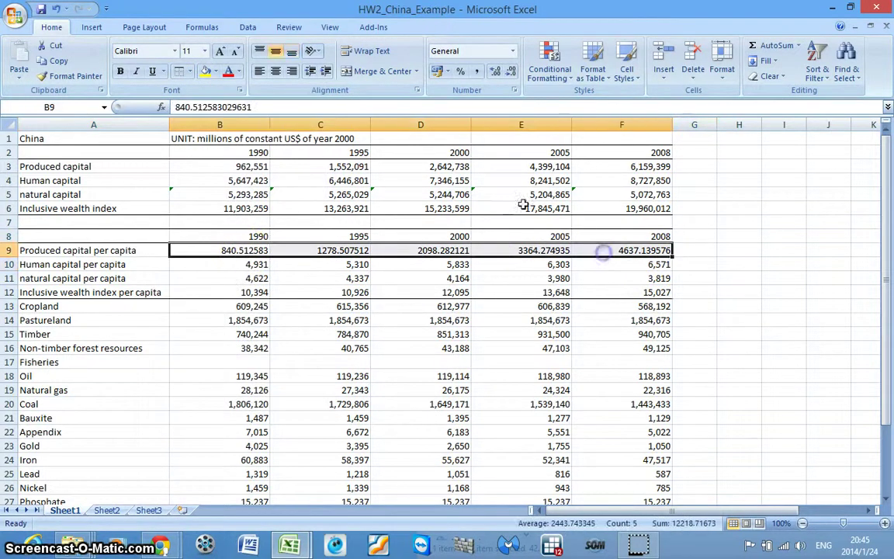
click(512, 72)
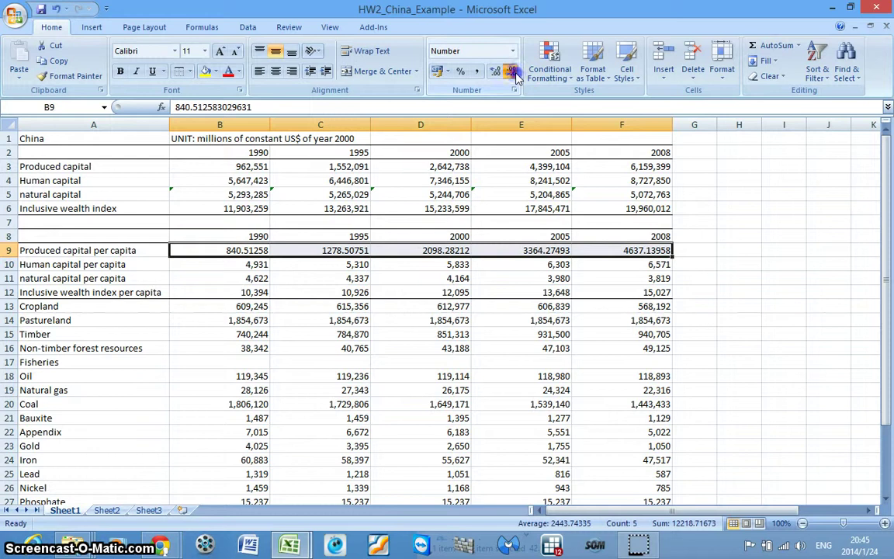
click(511, 72)
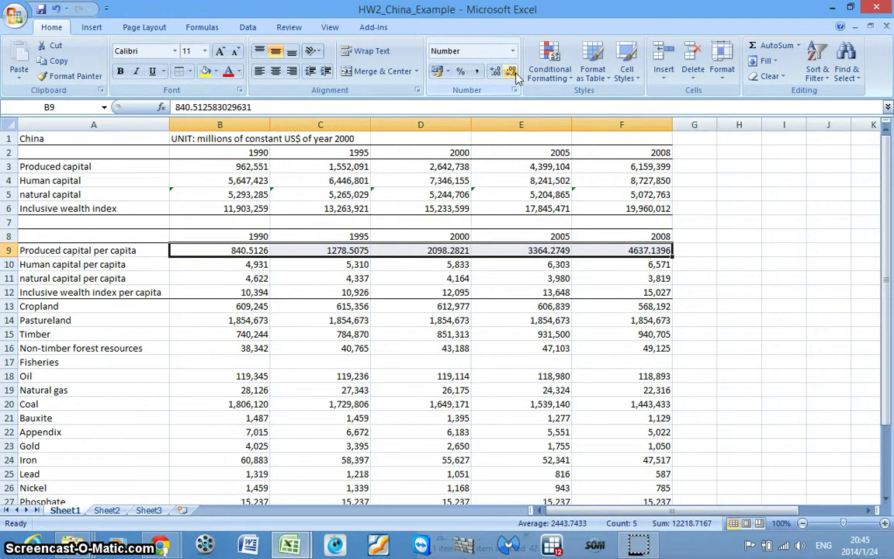
click(513, 72)
click(512, 72)
click(512, 72)
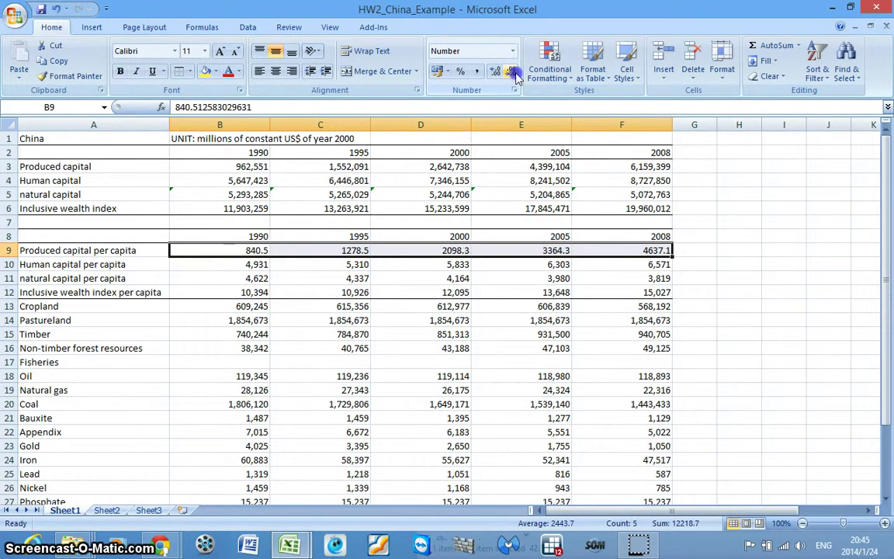
click(513, 72)
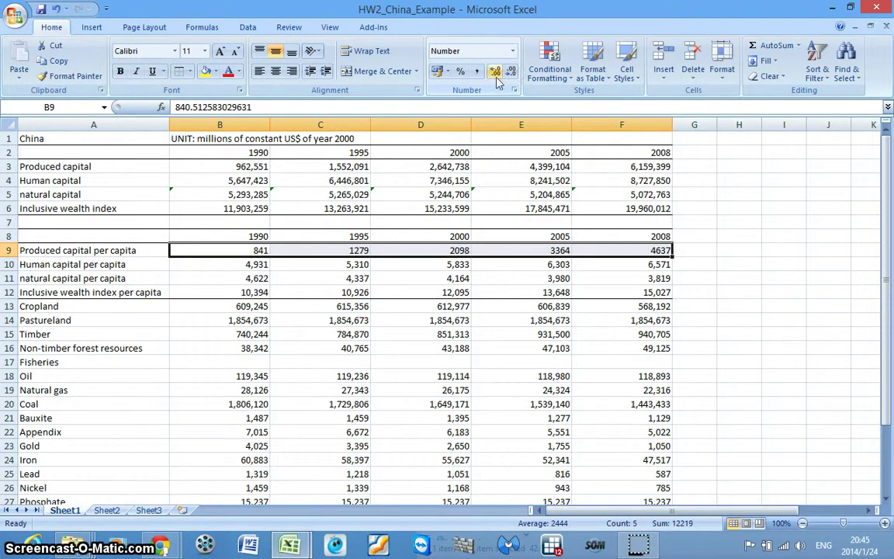
click(691, 251)
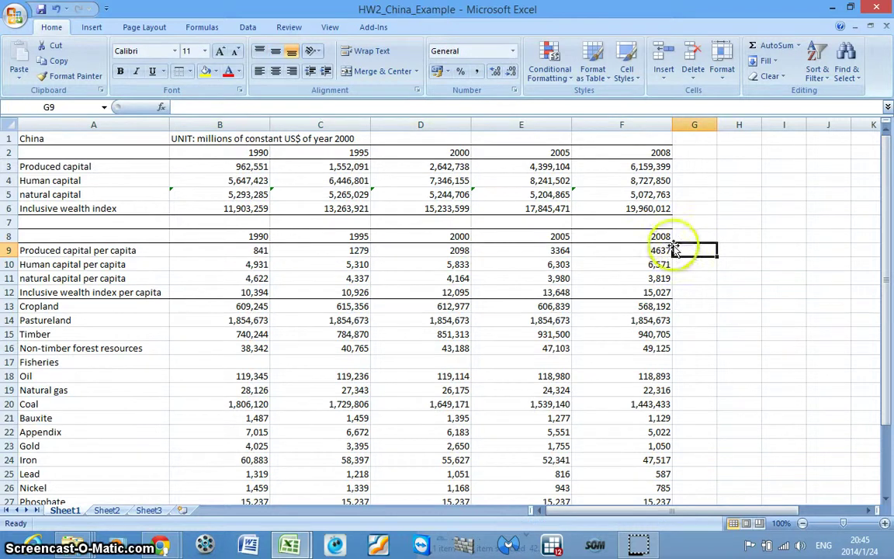